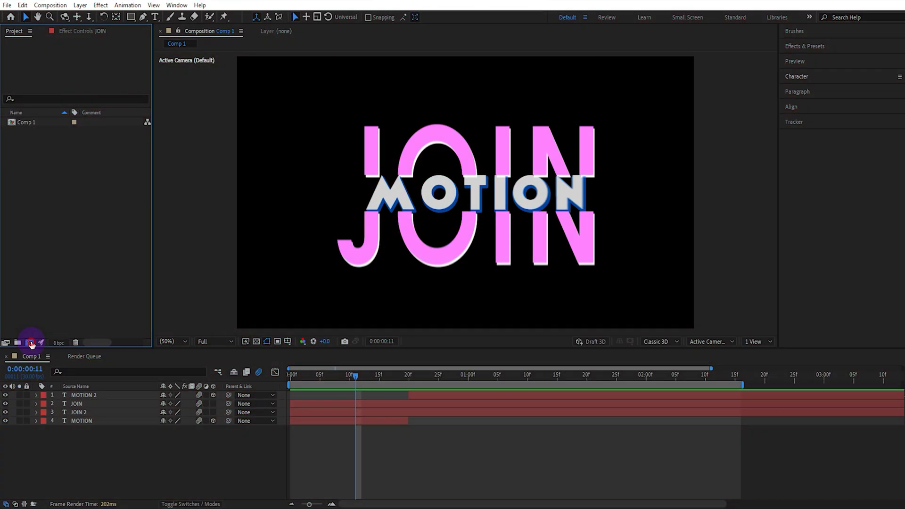
Create a new 1920x1080, 30 fps composition named TEXT ANIMATION with a duration of 5 seconds
left_click(30, 343)
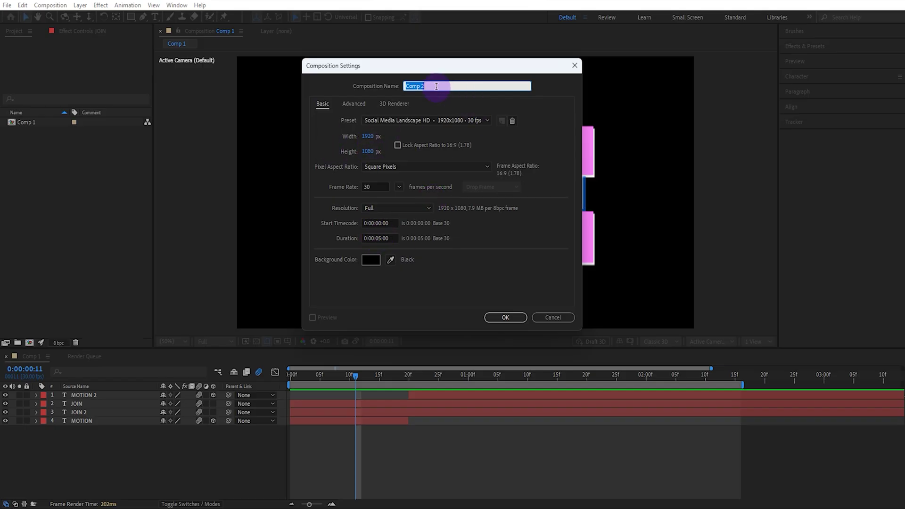
type("TEXT ANIMATION")
key("Return")
Add a text layer reading JOIN to the composition
left_click(159, 16)
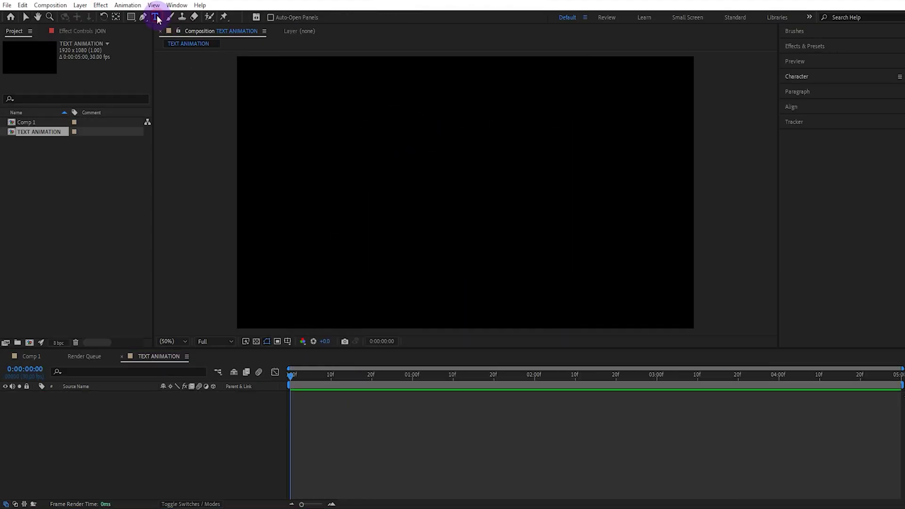
left_click(394, 193)
type("JOIN")
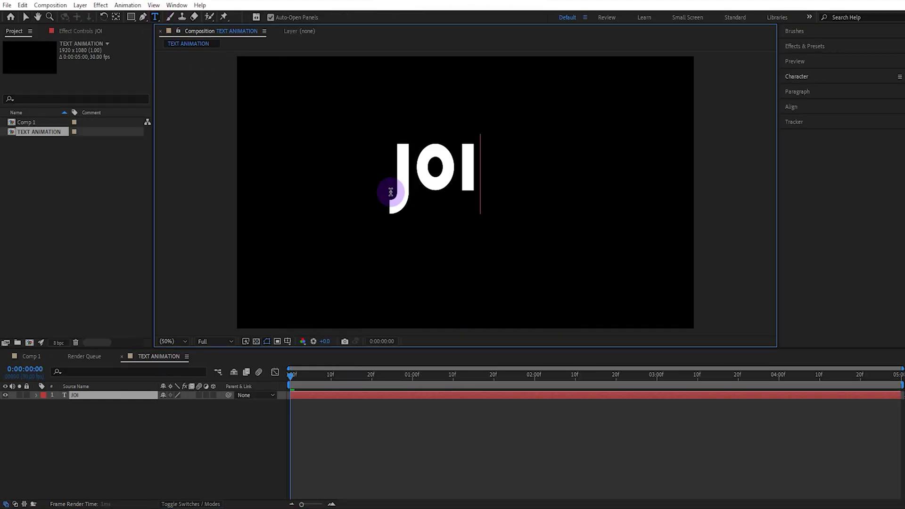
left_click(25, 17)
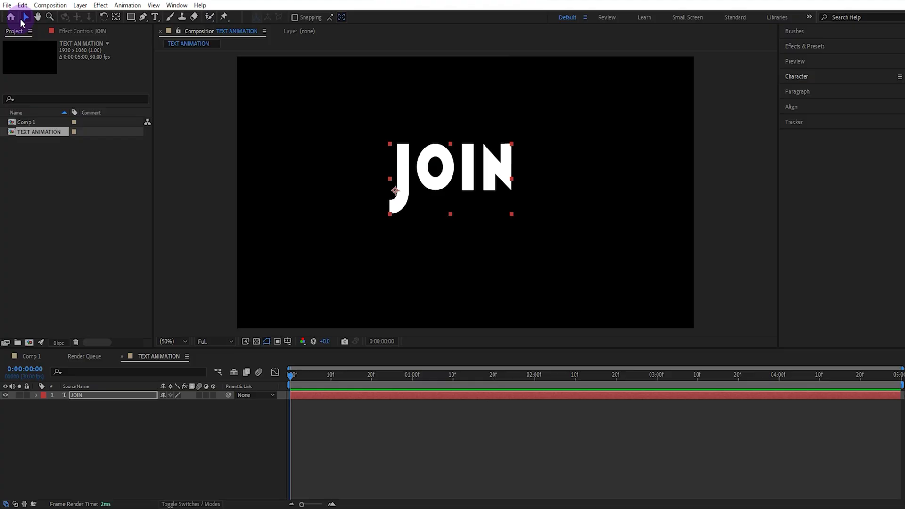
Set the JOIN text's font to Montserrat with the ExtraBold style
left_click(854, 83)
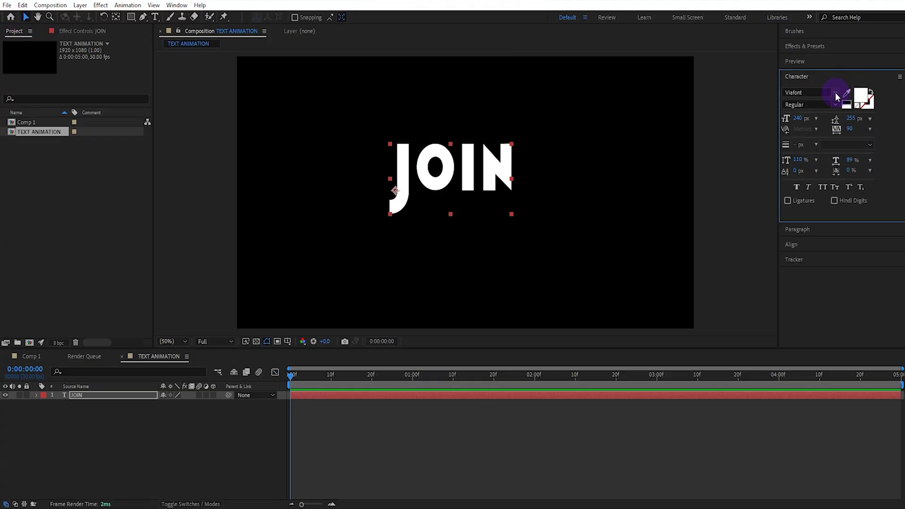
left_click(837, 93)
scroll(823, 164, "up", 10)
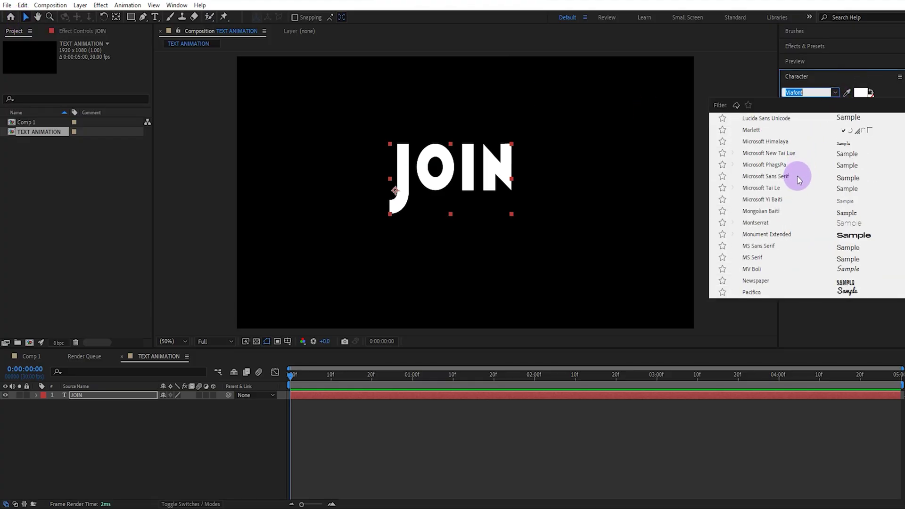
left_click(804, 176)
left_click(835, 104)
left_click(815, 269)
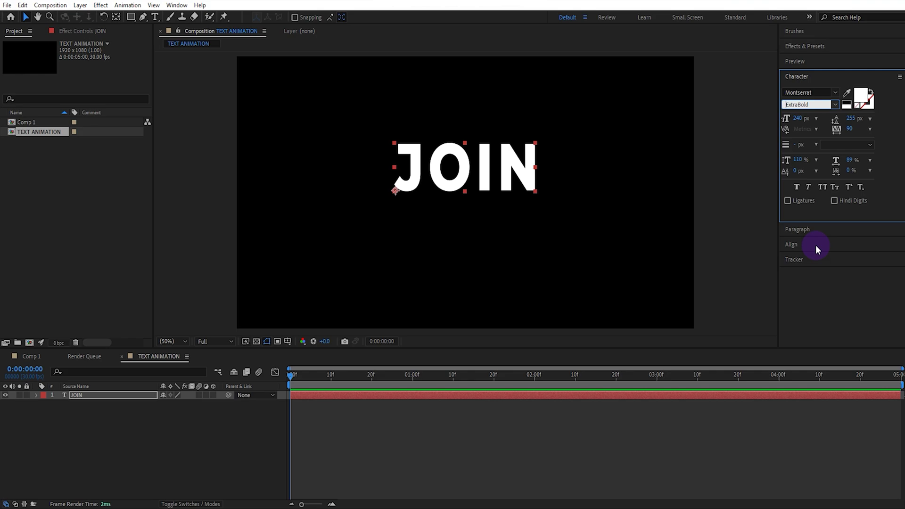
Centre the JOIN text in the composition and scale it up to about half the frame's width
left_click(816, 245)
left_click(853, 133)
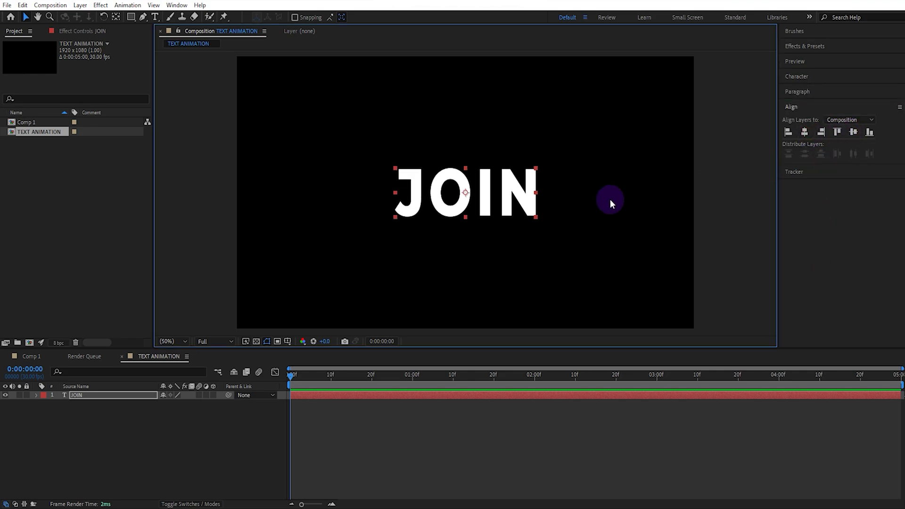
left_click_drag(535, 218, 557, 231)
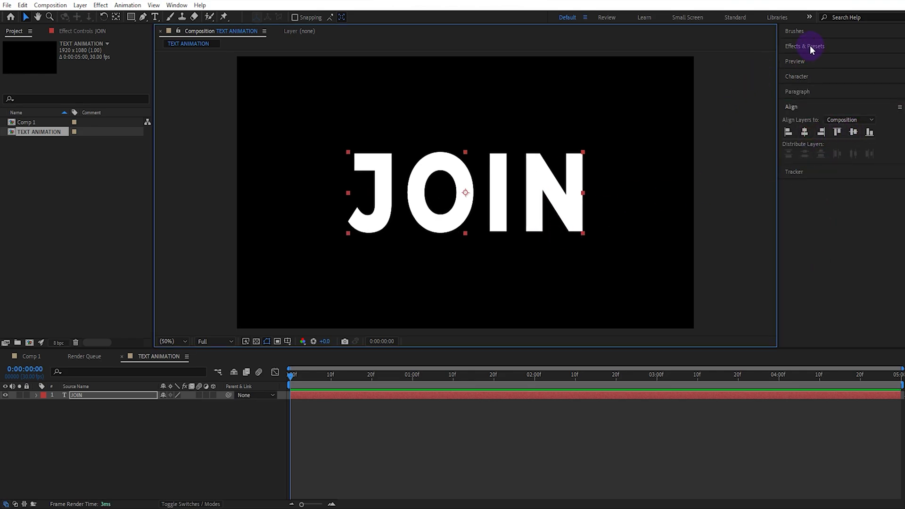
Change the JOIN text's fill colour to light pink, FF8CFE
left_click(807, 77)
left_click(862, 97)
left_click(614, 326)
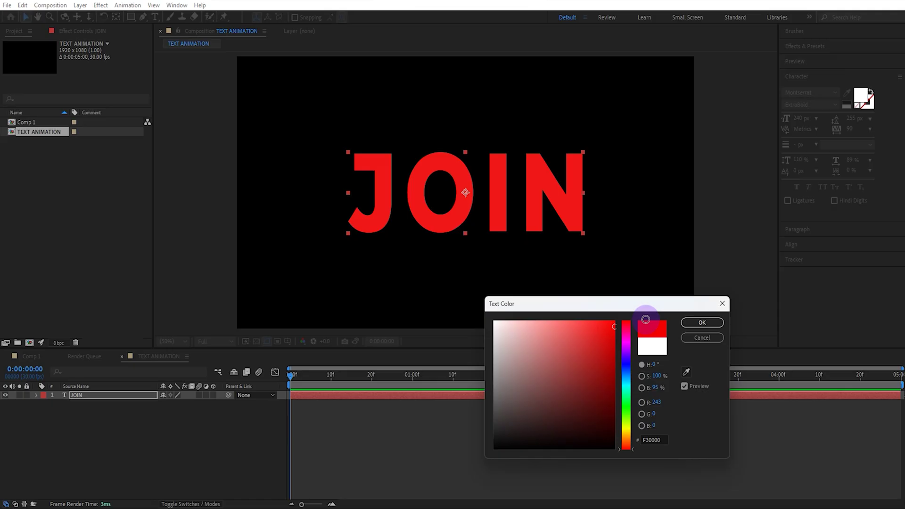
left_click(627, 342)
left_click(548, 321)
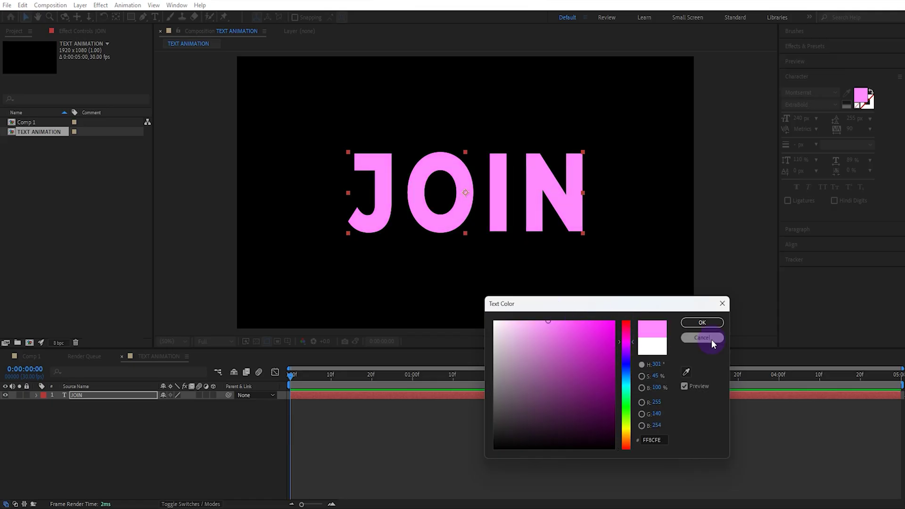
left_click(702, 323)
Add a Drop Shadow layer style to the JOIN layer and set the shadow colour to white, FFFFFF
left_click(81, 5)
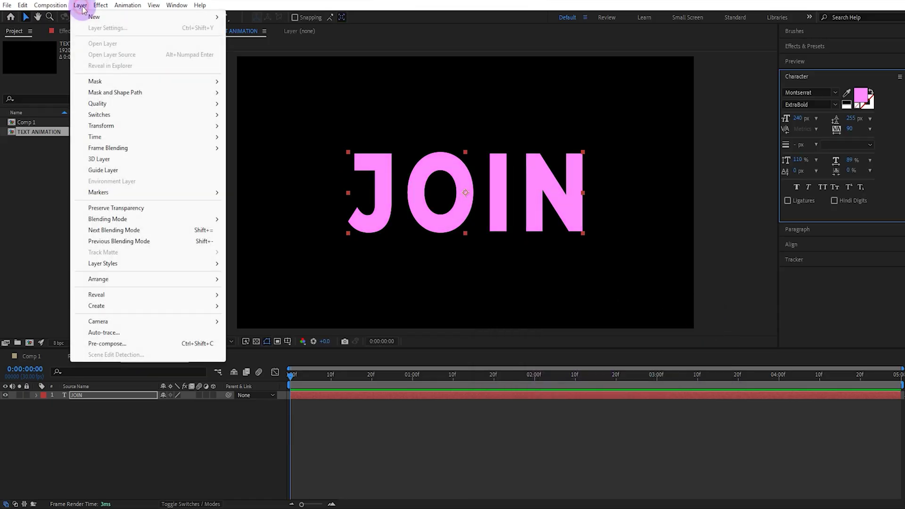
mouse_move(194, 265)
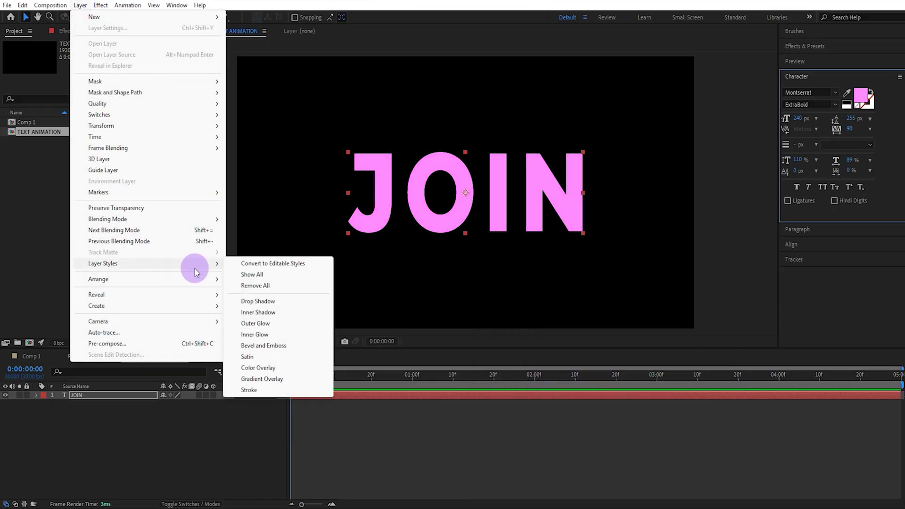
left_click(270, 304)
left_click(53, 438)
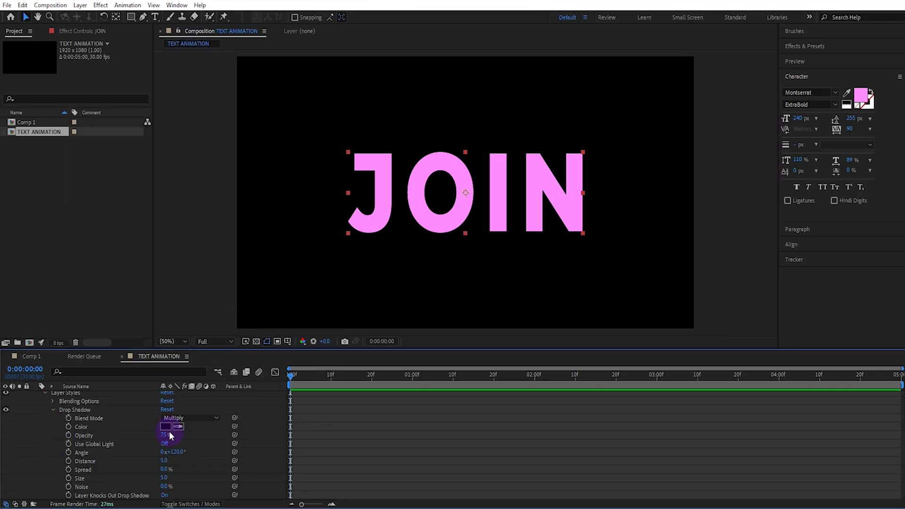
left_click(166, 427)
left_click_drag(612, 338, 571, 318)
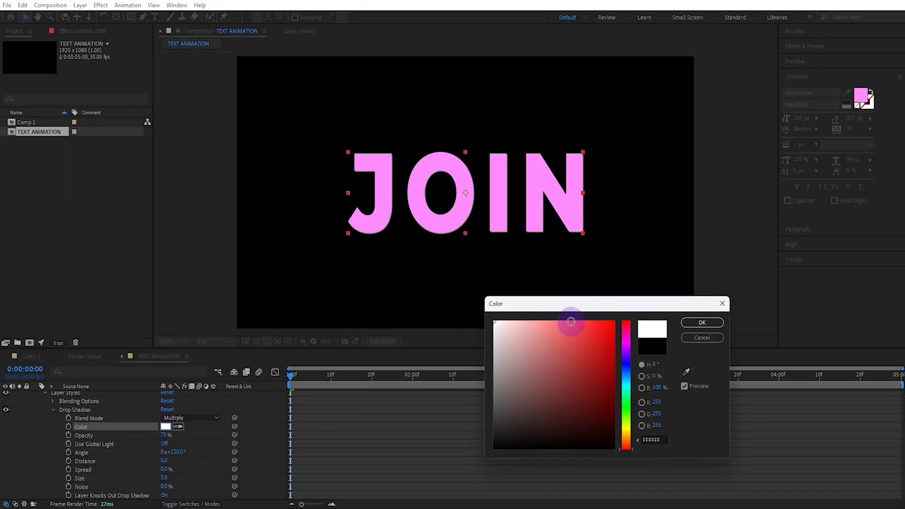
left_click(690, 322)
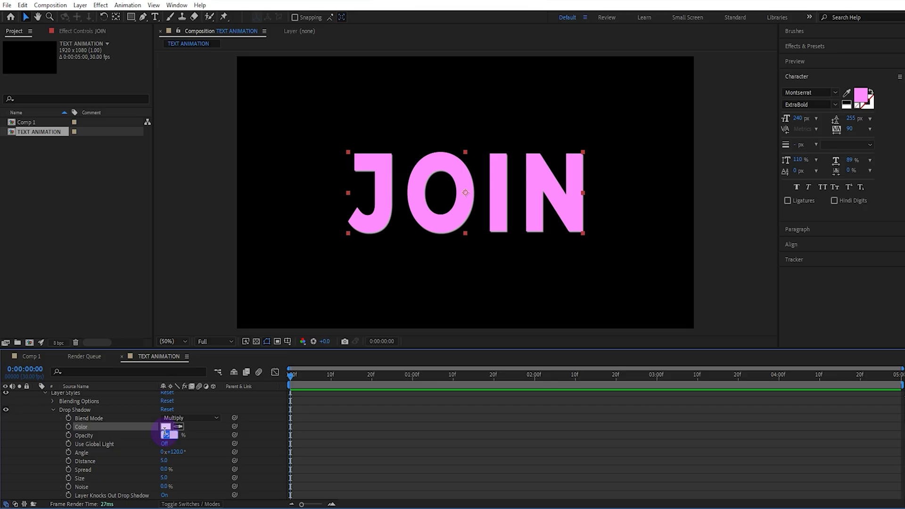
Set the drop shadow's opacity to 100%, distance to 10 and size to 0, and collapse the layer's properties
left_click(166, 463)
type("10")
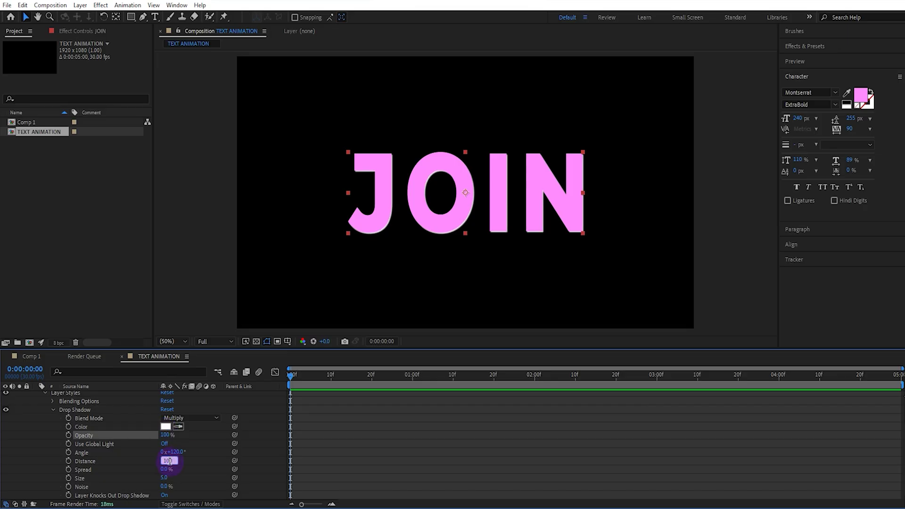
left_click(166, 478)
left_click(193, 465)
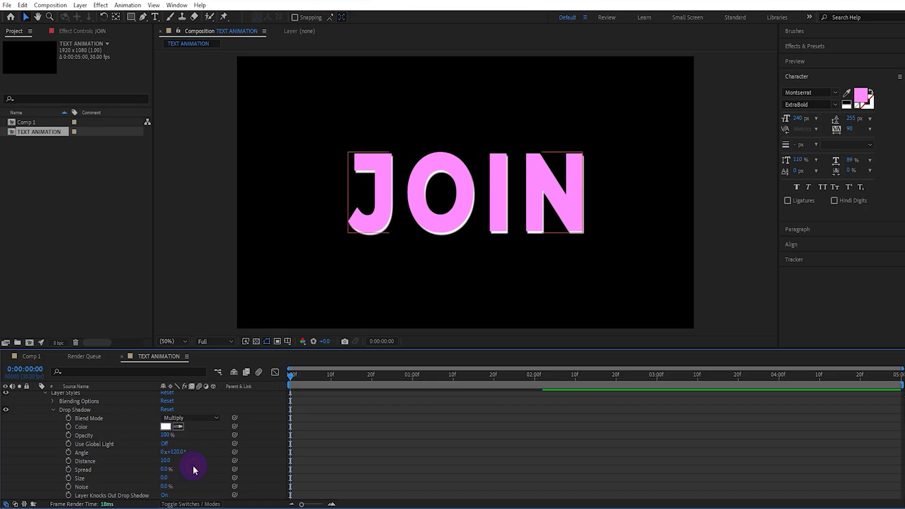
scroll(191, 465, "up", 3)
left_click(44, 421)
left_click(38, 397)
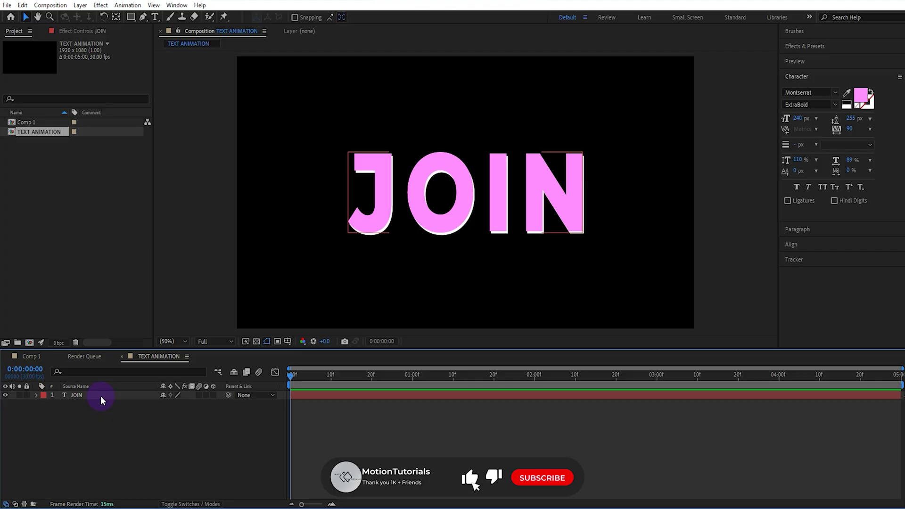
Draw a rectangular mask on the JOIN layer covering only the upper half of the letters
left_click(100, 396)
left_click(130, 17)
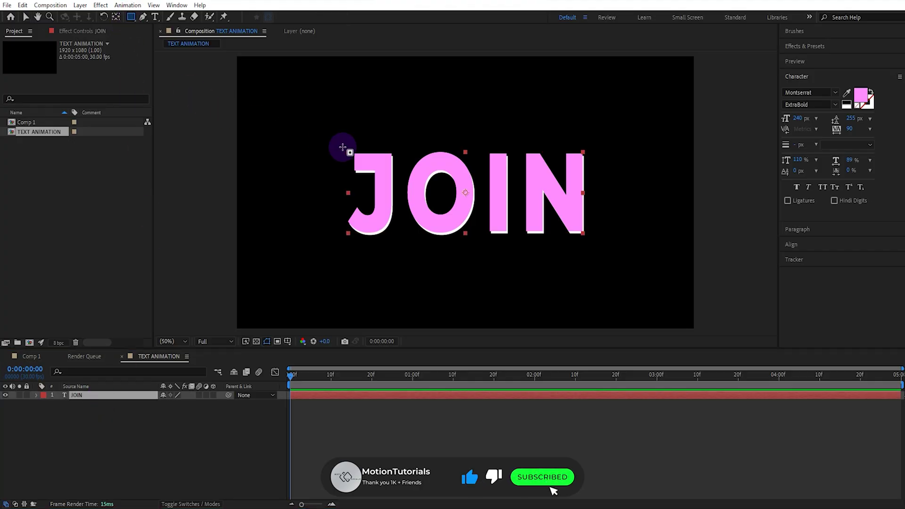
mouse_move(339, 148)
left_mouse_down()
mouse_move(382, 246)
mouse_move(592, 239)
mouse_move(593, 196)
left_mouse_up()
key("v")
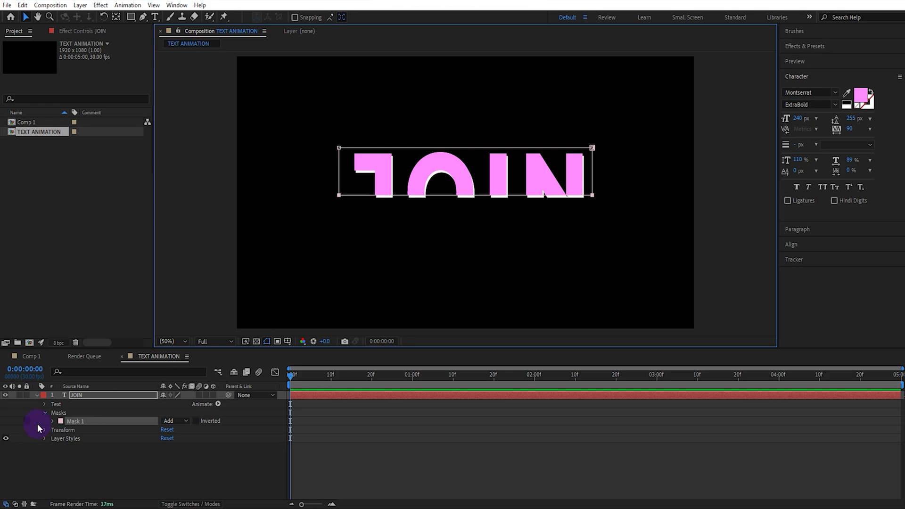
Duplicate the JOIN layer below the original and move the copy's mask down over the lower half of the letters
key("ctrl+d")
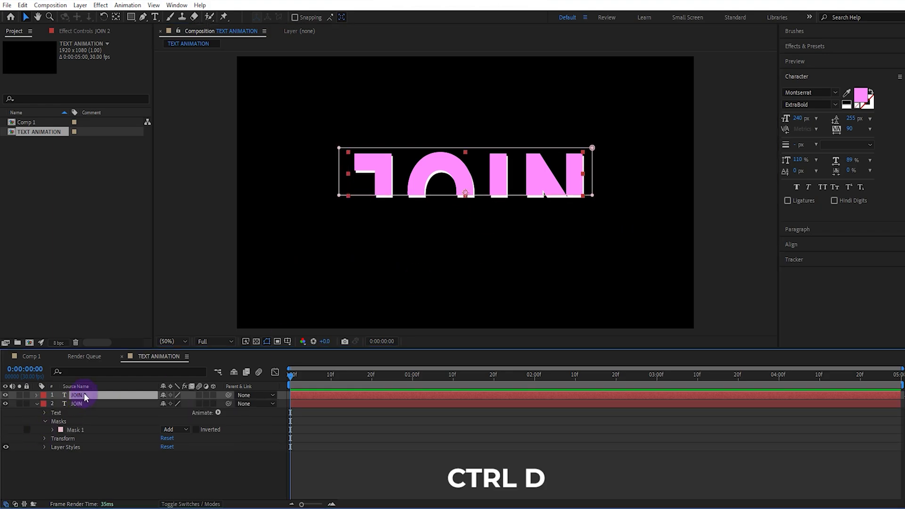
left_click_drag(85, 411, 85, 412)
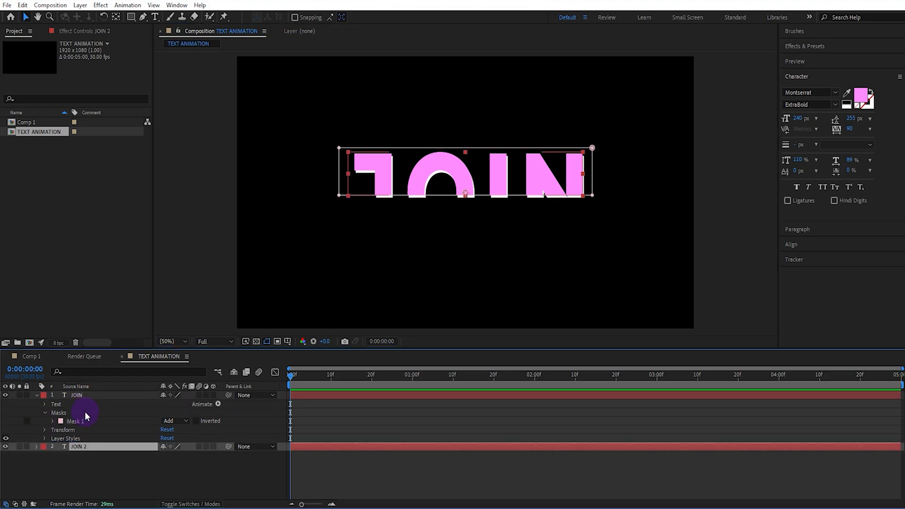
left_click(36, 447)
left_click(43, 464)
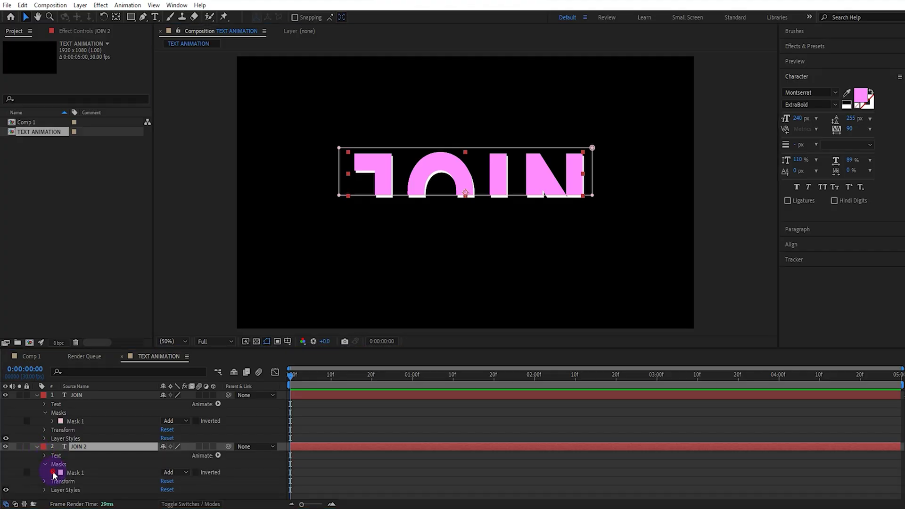
left_click(52, 472)
left_click(100, 472)
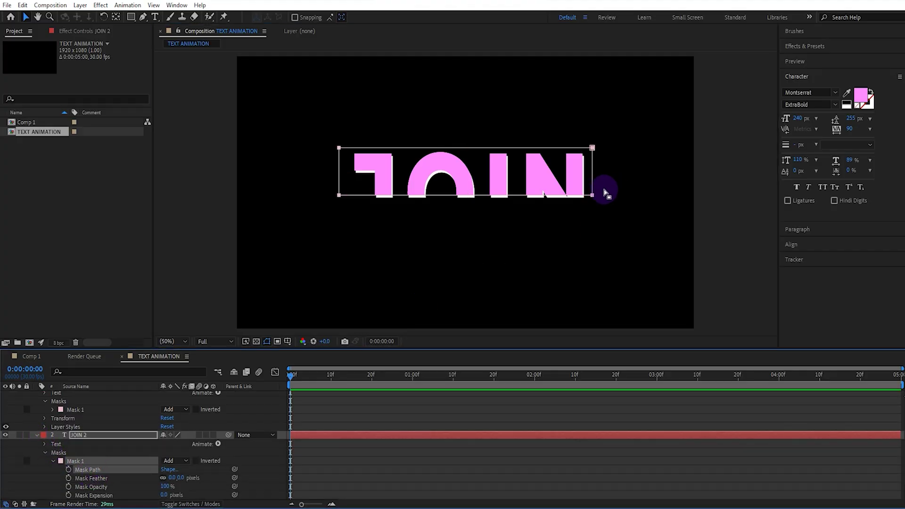
left_click_drag(592, 196, 593, 240)
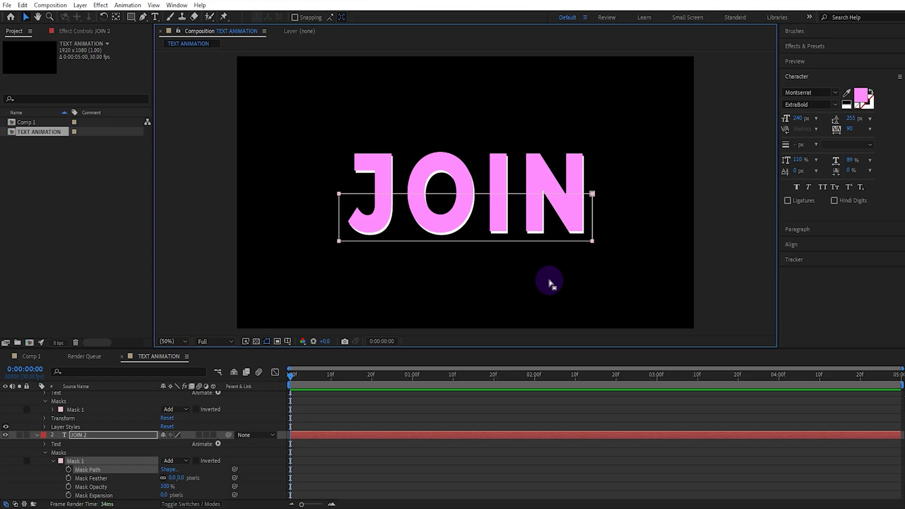
Set Position keyframes on both JOIN layers at 0:00:00:00
left_click(98, 434)
scroll(101, 429, "up", 1)
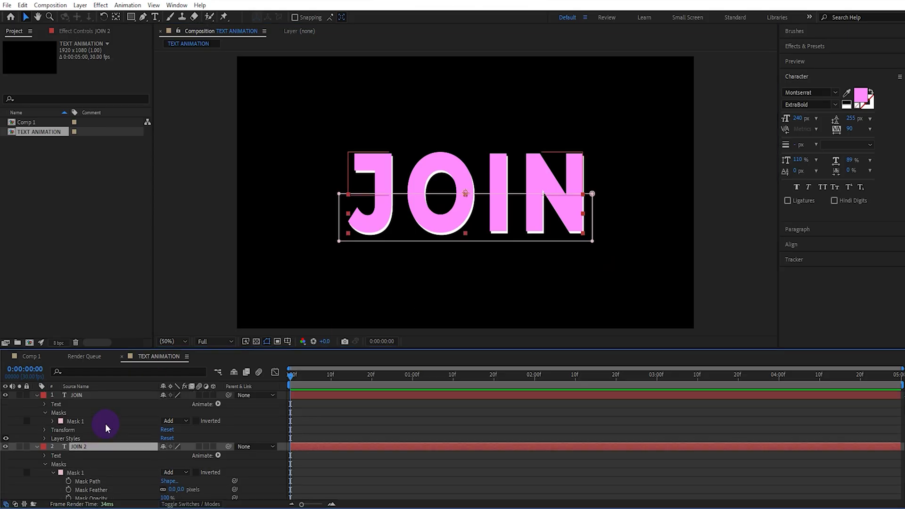
left_click(100, 394)
key("p")
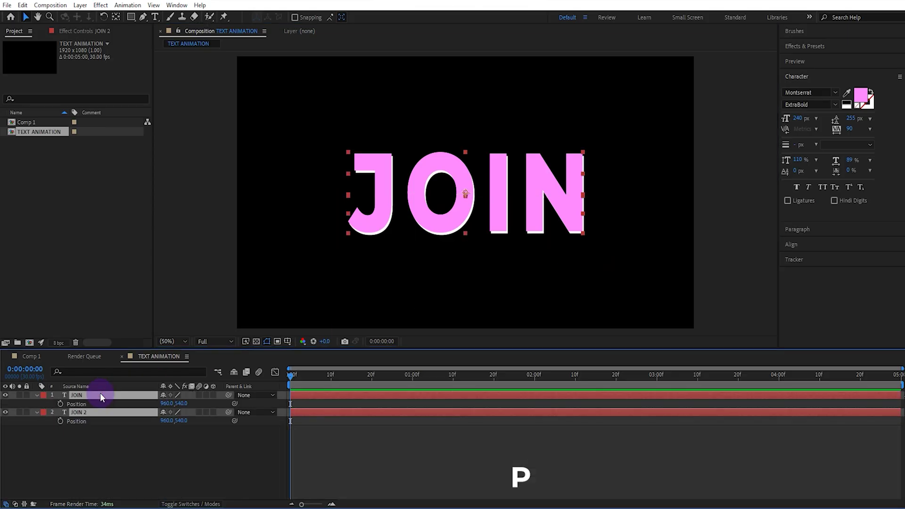
left_click(60, 404)
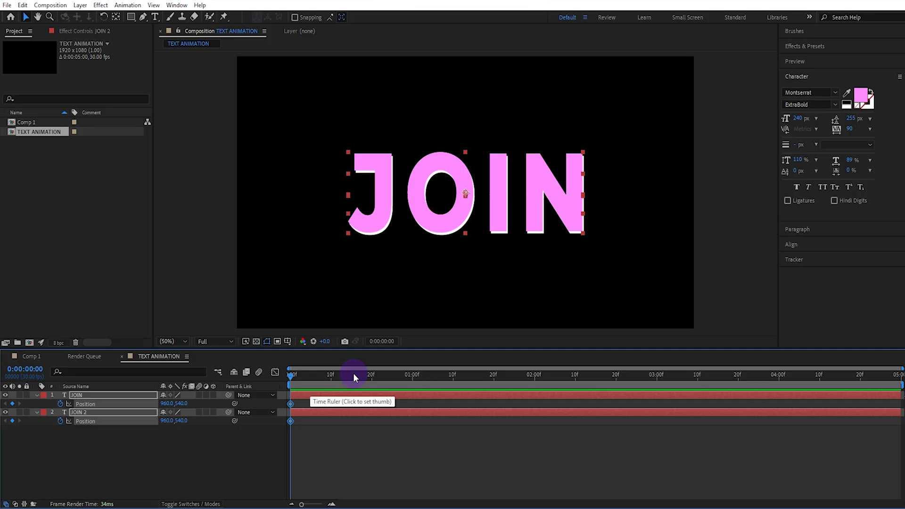
At 0:00:00:20, move the upper half of JOIN straight up to position 960, 440
left_click(372, 378)
left_click(200, 443)
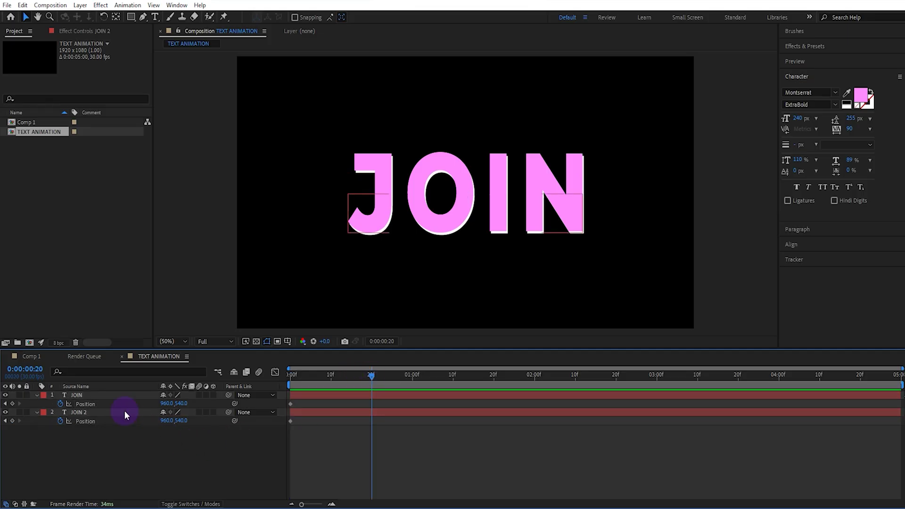
left_click(123, 400)
key("shift+Up")
key("shift+Up")
key("shift+Up")
key("shift+Up")
key("shift+Up")
key("shift+Up")
key("shift+Up")
key("shift+Up")
key("shift+Up")
key("shift+Up")
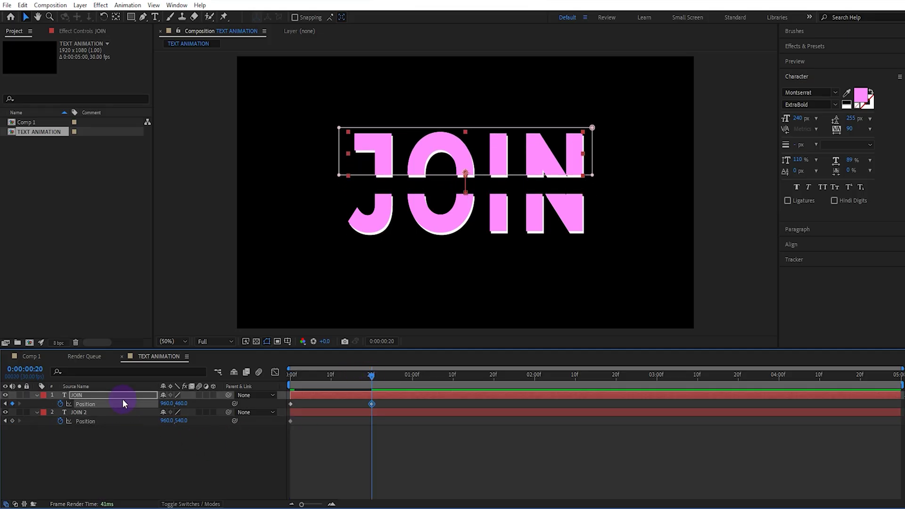
At the same frame, move the lower half of JOIN straight down to position 960, 640
left_click(121, 415)
key("shift+Down")
key("shift+Down")
key("shift+Down")
key("shift+Down")
key("shift+Down")
key("shift+Down")
key("shift+Down")
key("shift+Down")
key("shift+Down")
key("shift+Down")
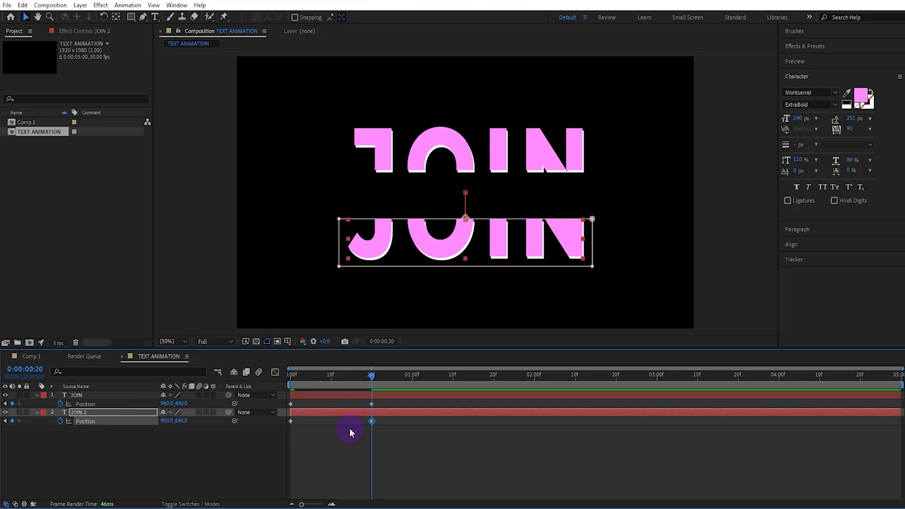
Apply Easy Ease to all Position keyframes of both layers and reshape their speed graph so the motion peaks early
left_click_drag(389, 402, 285, 436)
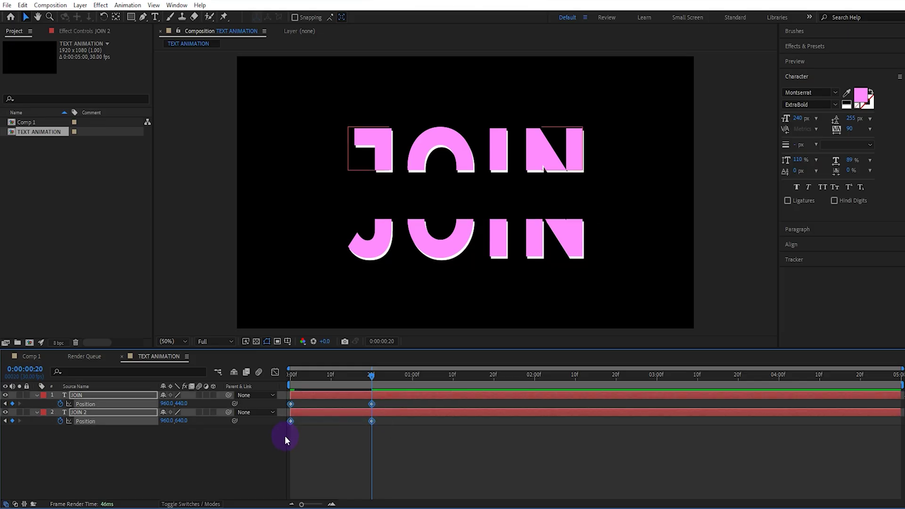
key("F9")
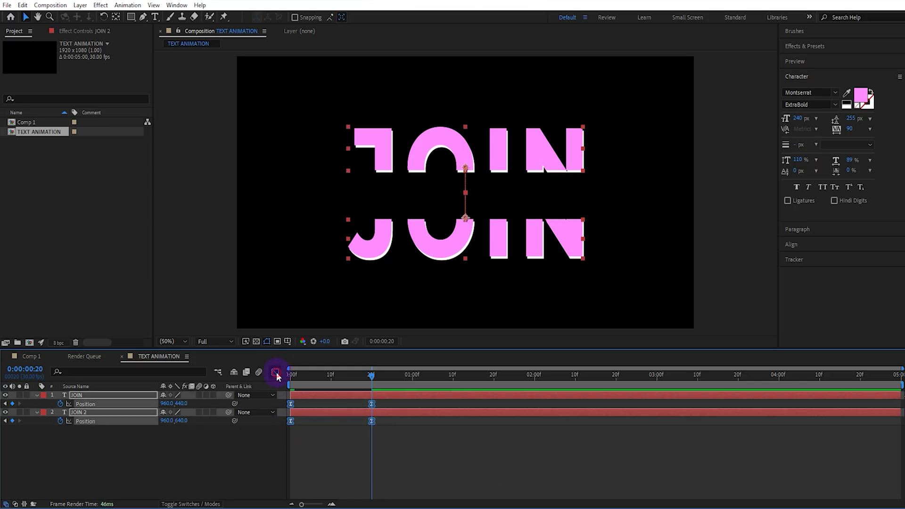
left_click(275, 372)
left_click_drag(383, 471, 316, 476)
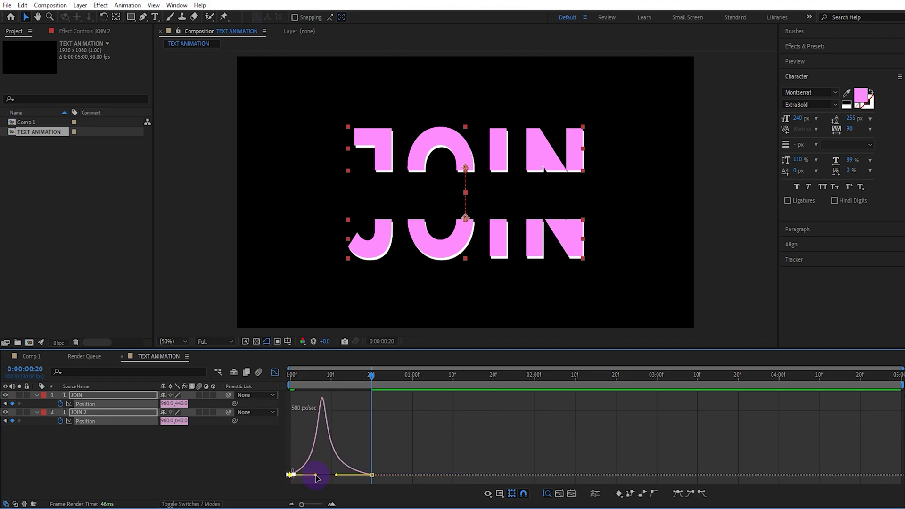
Enable motion blur for both JOIN layers and for the composition
left_click(276, 373)
left_click(199, 395)
left_click(199, 412)
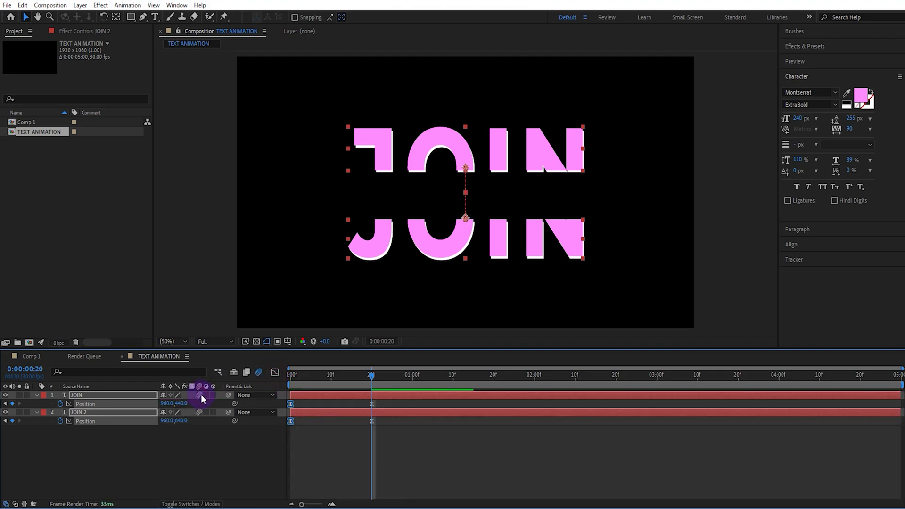
left_click(258, 372)
Play the split animation from the first frame to check the motion-blurred movement
left_click_drag(312, 378, 264, 388)
key("space")
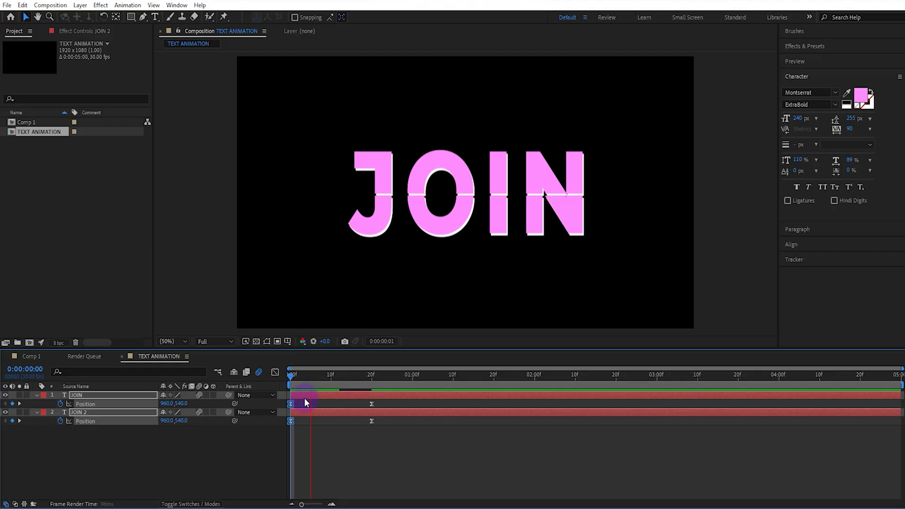
key("space")
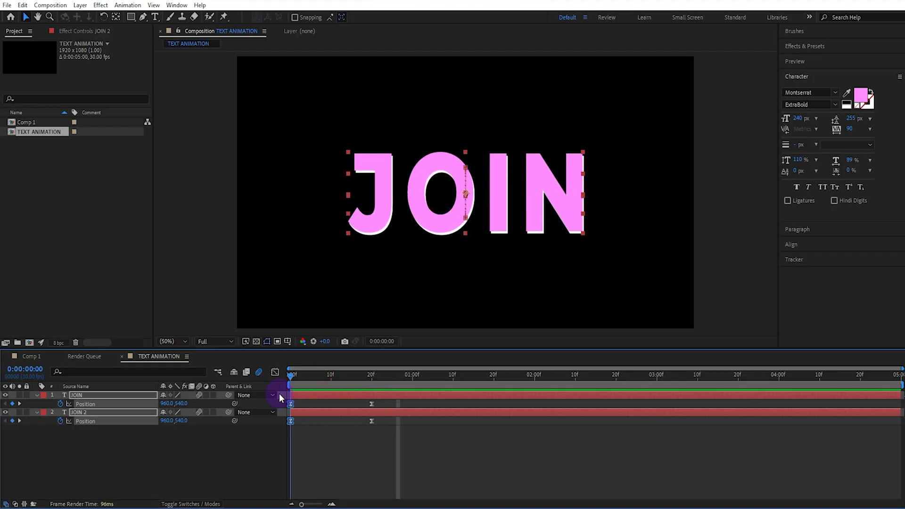
key("space")
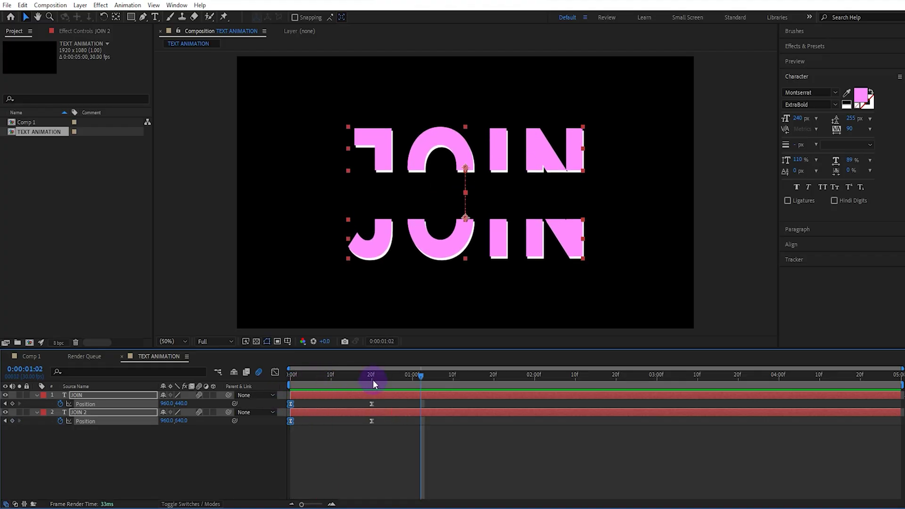
key("space")
Add a new text layer reading MOTION just below the word JOIN
left_click(205, 465)
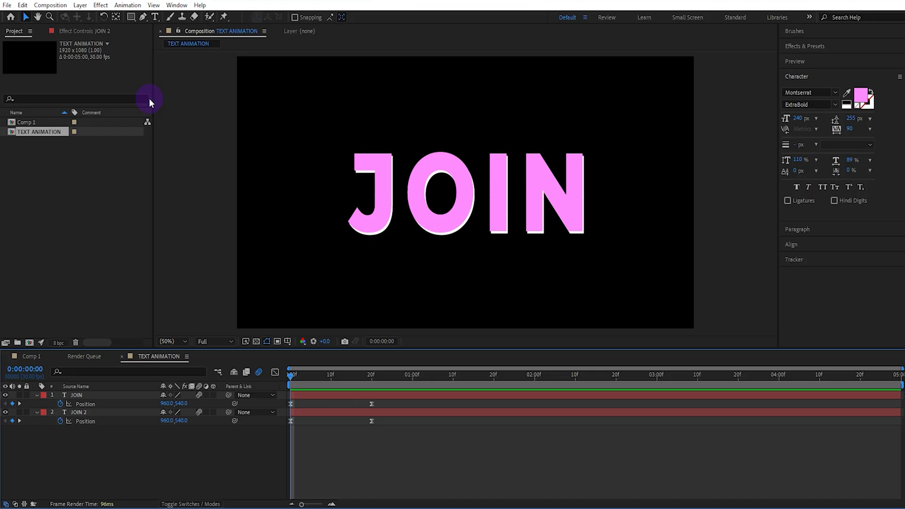
left_click(155, 17)
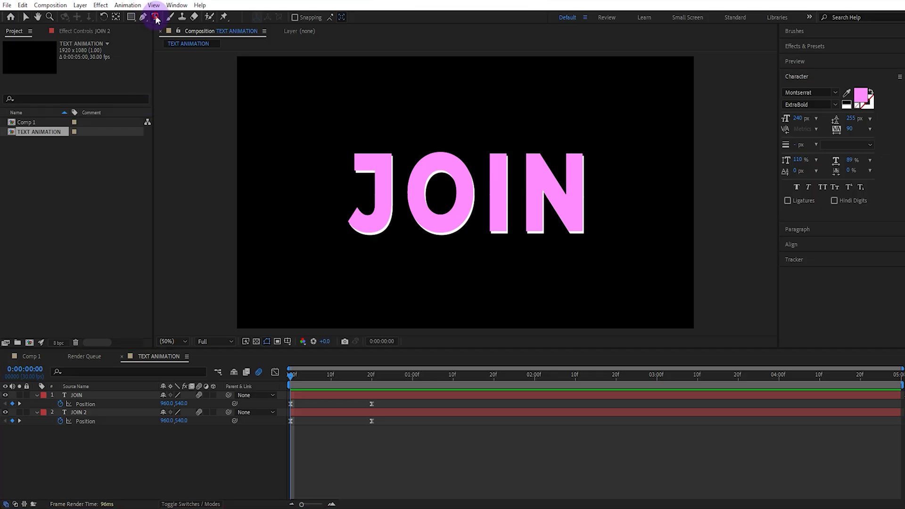
left_click(379, 278)
type("MOTION")
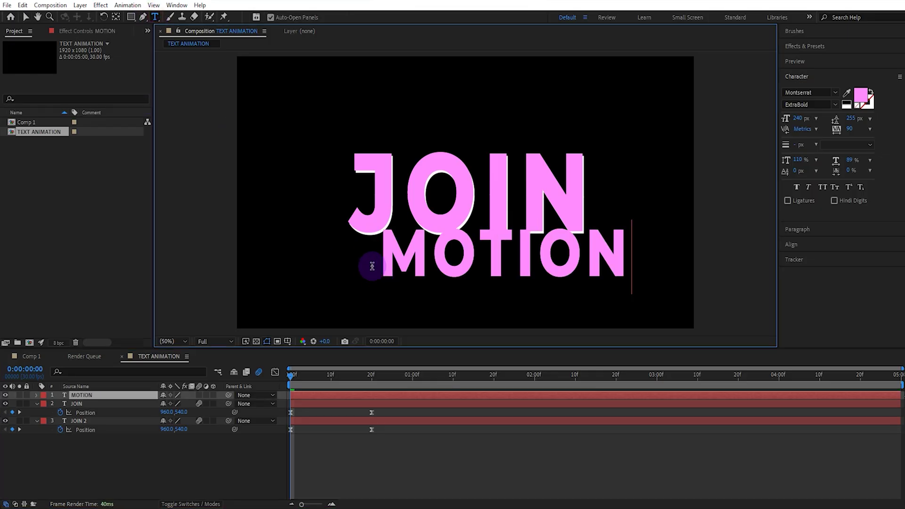
left_click(25, 17)
Change the fill colour of the MOTION text to white
left_click(861, 95)
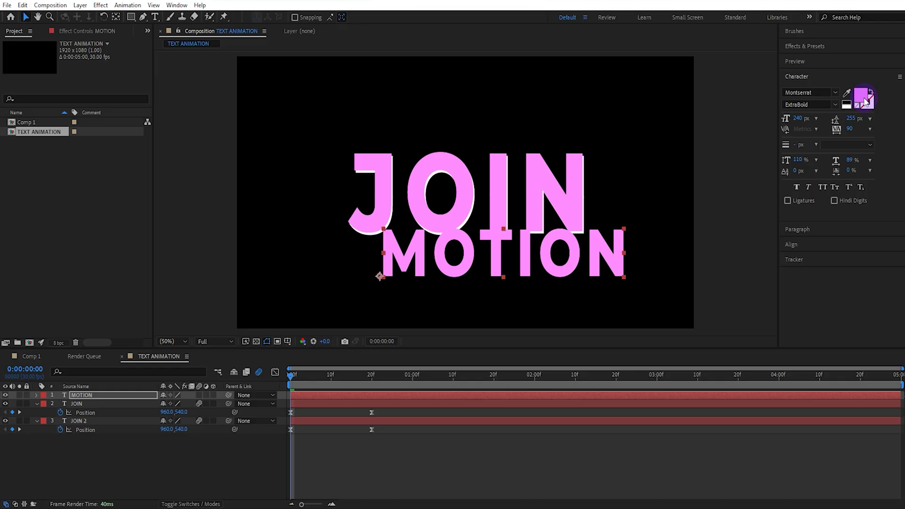
left_click_drag(505, 328, 493, 322)
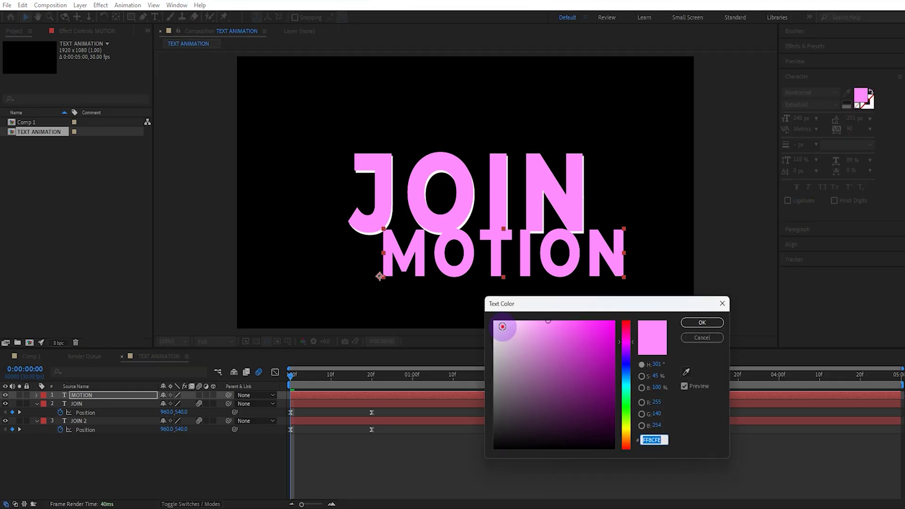
left_click(699, 323)
Set the MOTION text's font to Viafont and, at 0:00:00:20, move it into the gap between the JOIN halves
left_click(835, 93)
scroll(792, 243, "down", 10)
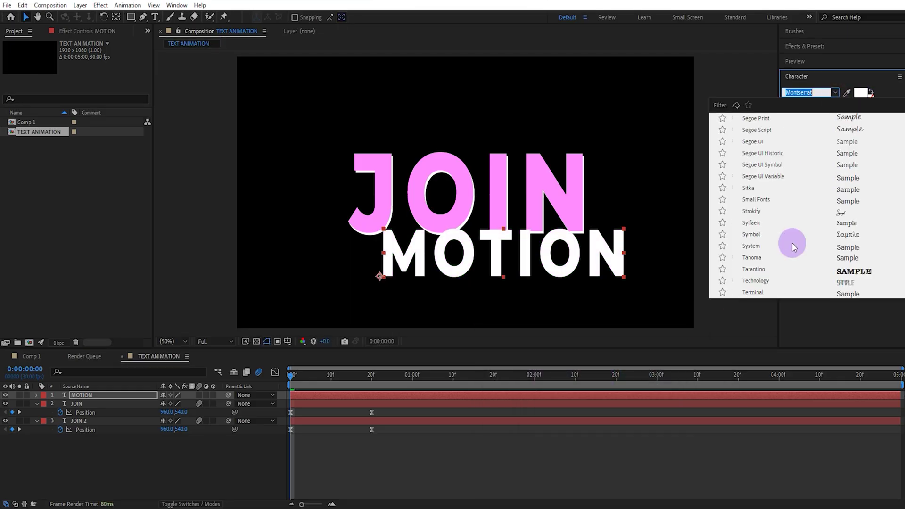
left_click(785, 243)
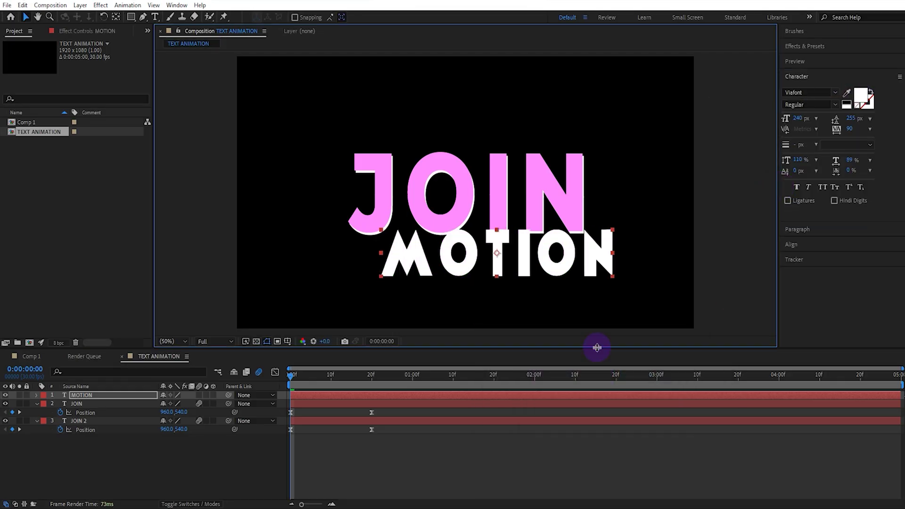
left_click(371, 380)
left_click_drag(497, 251, 473, 197)
Add a Drop Shadow layer style to MOTION and set its opacity to 100%
left_click(80, 5)
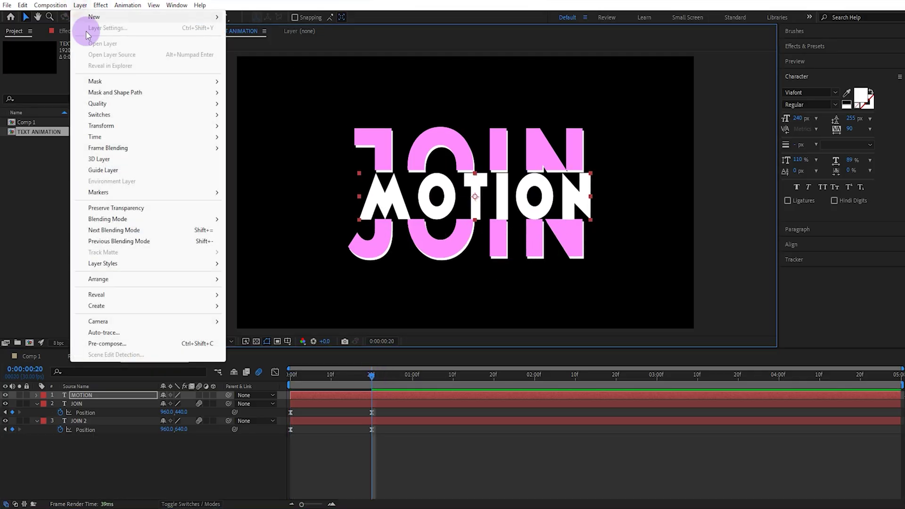
mouse_move(192, 265)
left_click(279, 303)
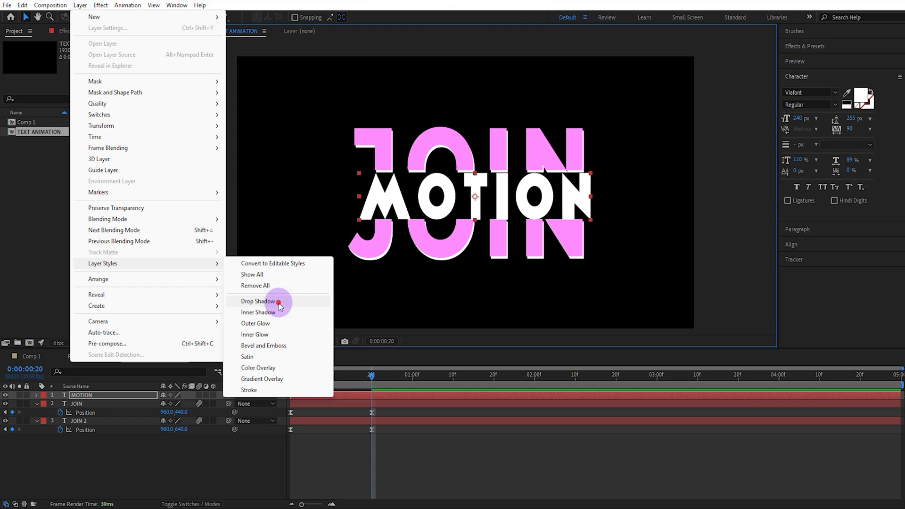
left_click(53, 439)
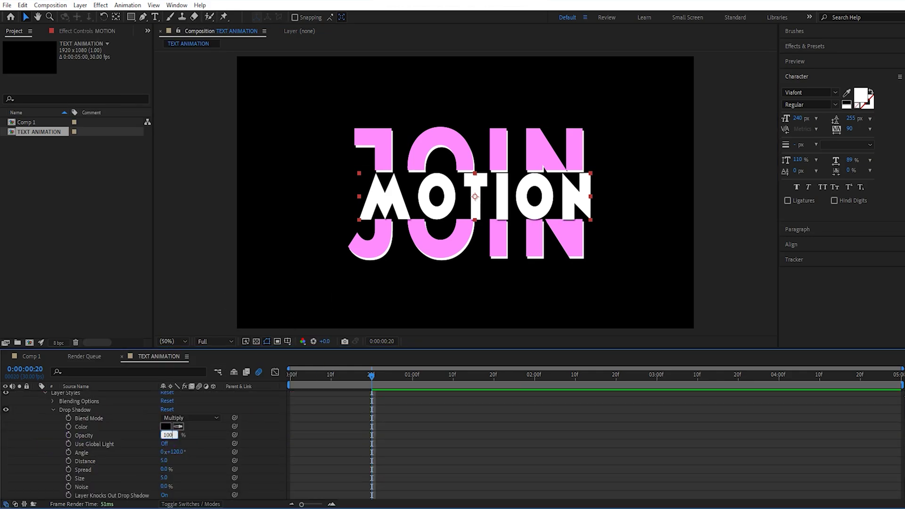
Set MOTION's drop shadow colour to a bright, saturated blue
left_click(166, 428)
left_click_drag(571, 368, 661, 289)
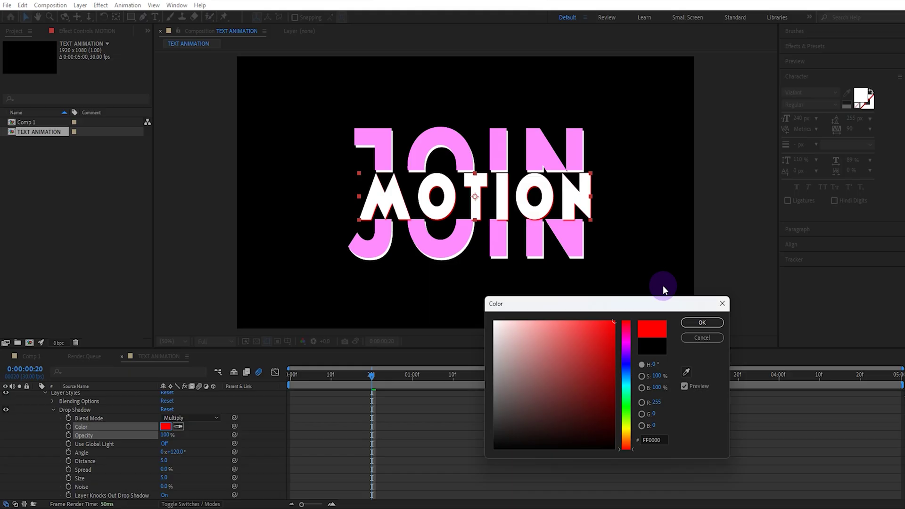
left_click(627, 371)
left_click(627, 376)
left_click(699, 323)
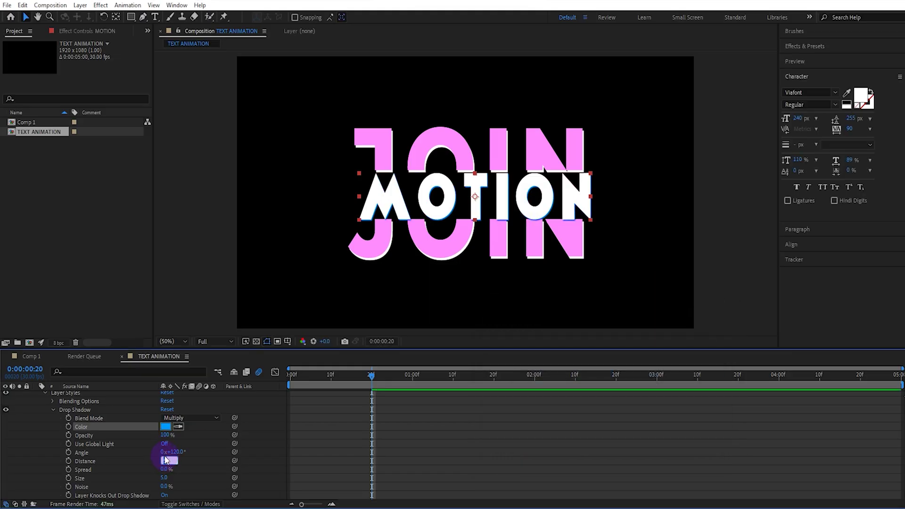
Set MOTION's drop shadow distance to 10 and its spread to 80%
type("10")
key("Tab")
type("80")
key("Return")
Reduce MOTION's height slightly and centre it horizontally and vertically in the composition
scroll(161, 475, "up", 3)
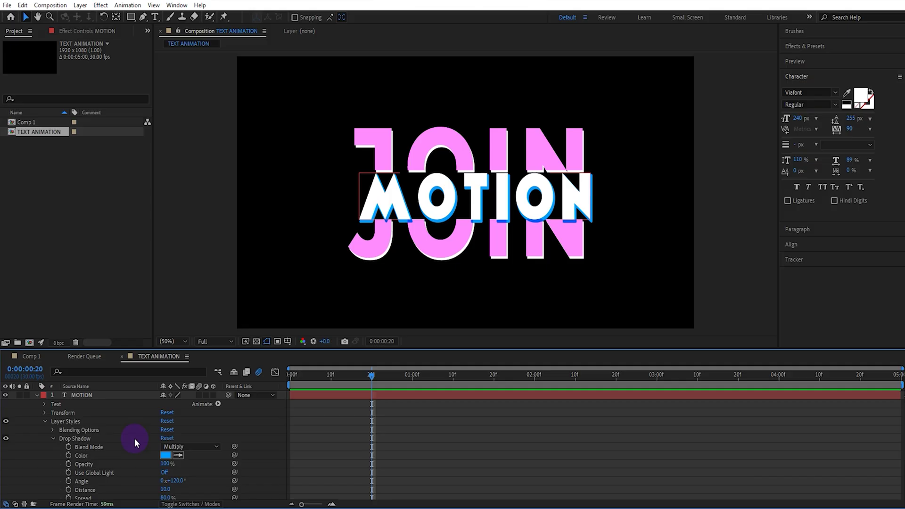
left_click(121, 396)
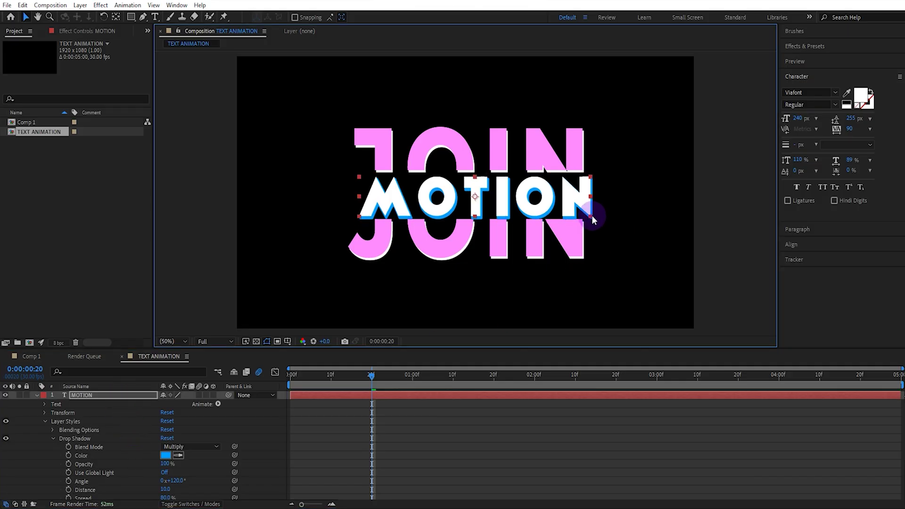
left_click(799, 245)
left_click(805, 132)
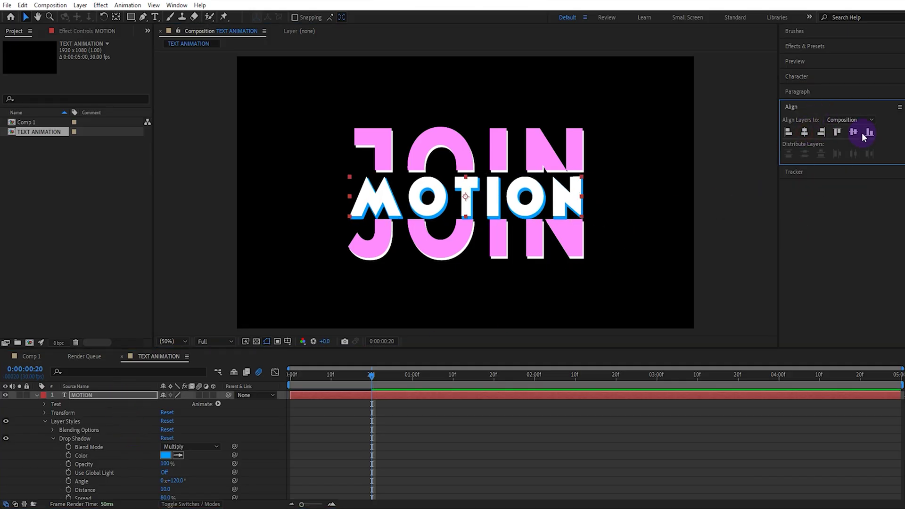
left_click(855, 132)
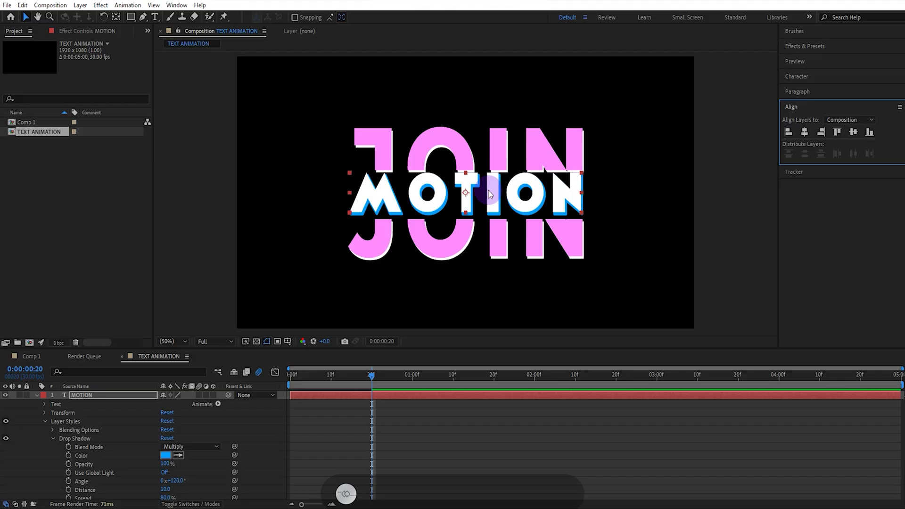
Narrow MOTION to about 89.3% by 80.6% scale and position it between the JOIN halves at 1010, 550
left_click(468, 194)
left_click_drag(349, 194, 366, 194)
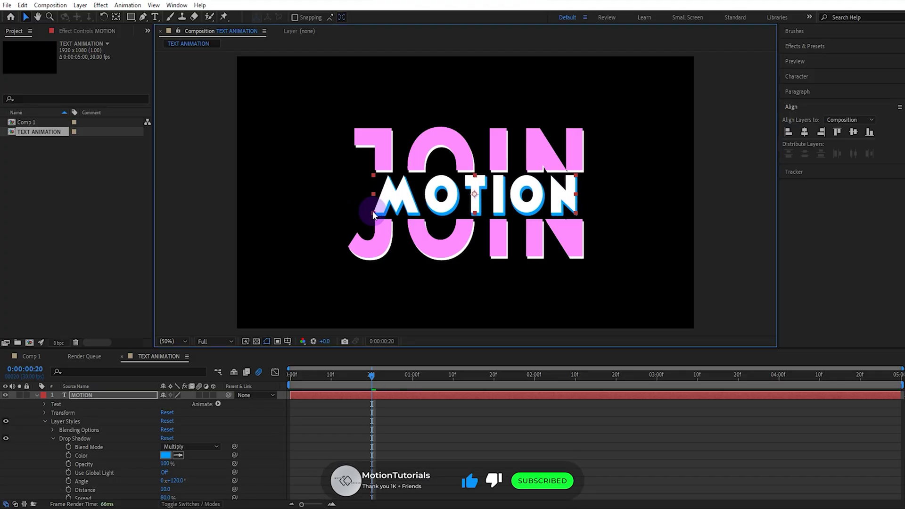
left_click_drag(475, 194, 478, 195)
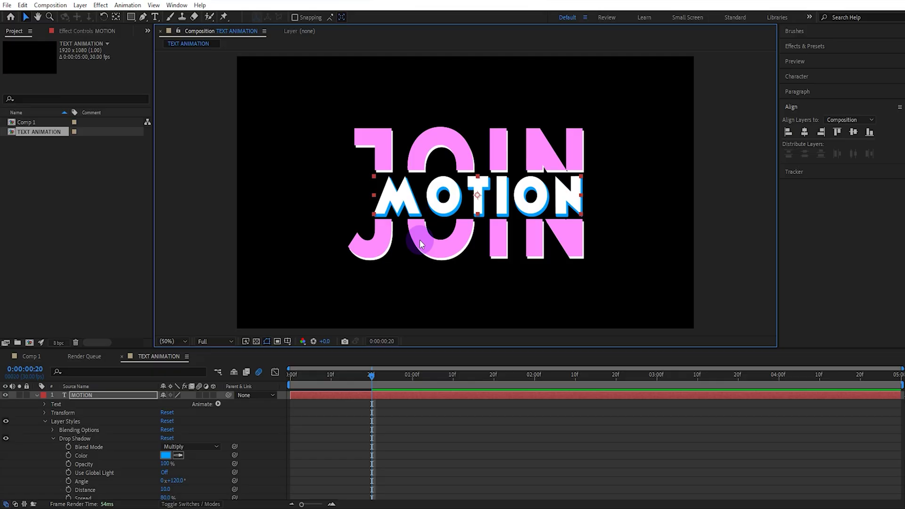
Make MOTION a 3D layer and set Position, Scale and Opacity keyframes for it at 0:00:00:20
left_click(140, 395)
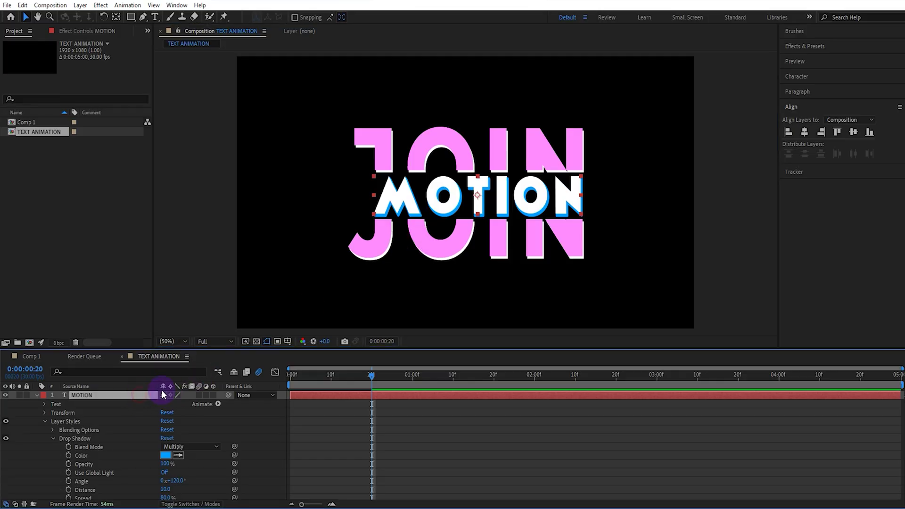
left_click(215, 397)
key("p")
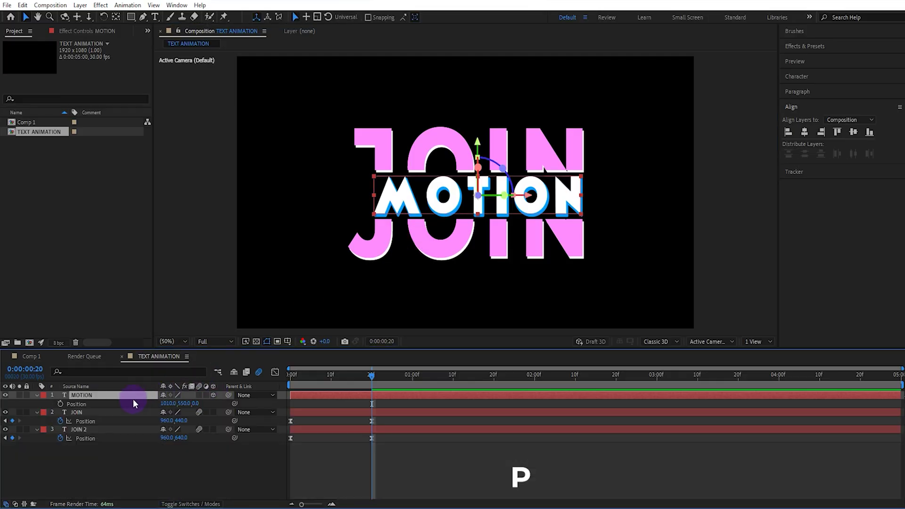
key("shift+t")
key("shift+s")
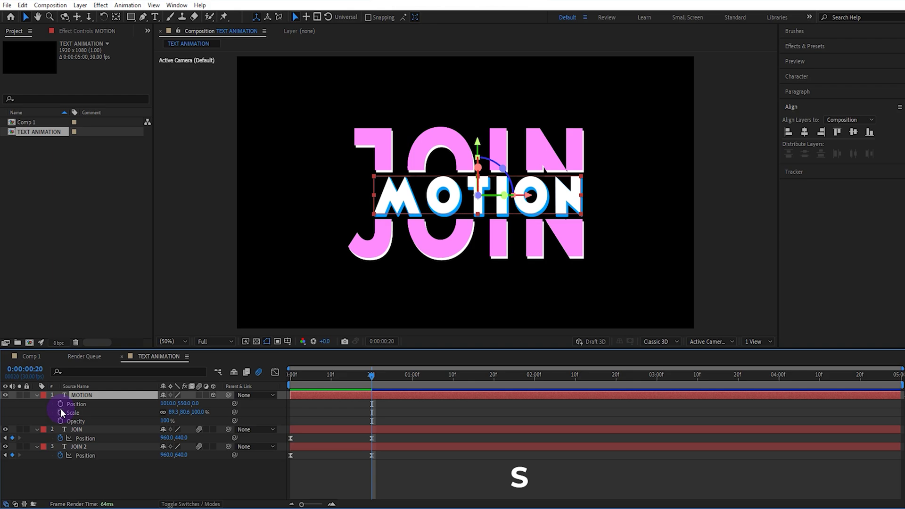
left_click(60, 404)
left_click(61, 413)
left_click(58, 420)
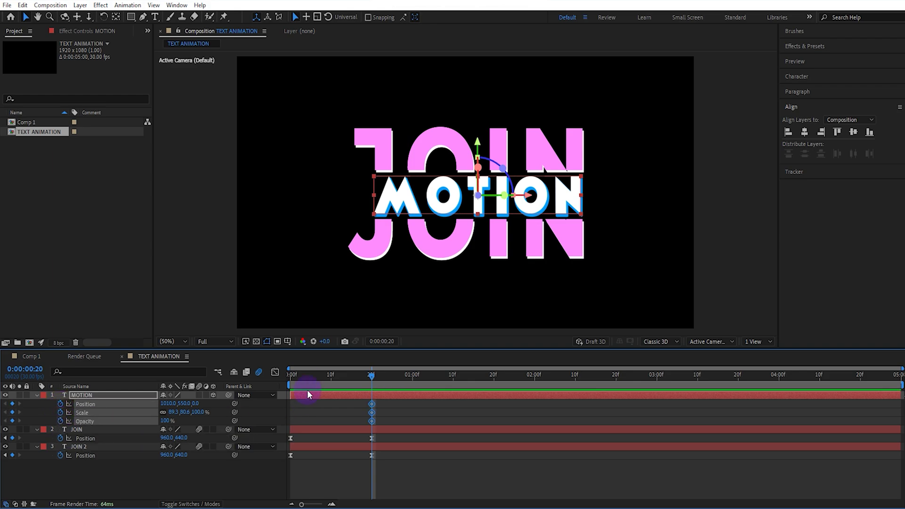
Go to 0:00:00:00 and move the MOTION layer beneath both JOIN layers in the stacking order
key("Home")
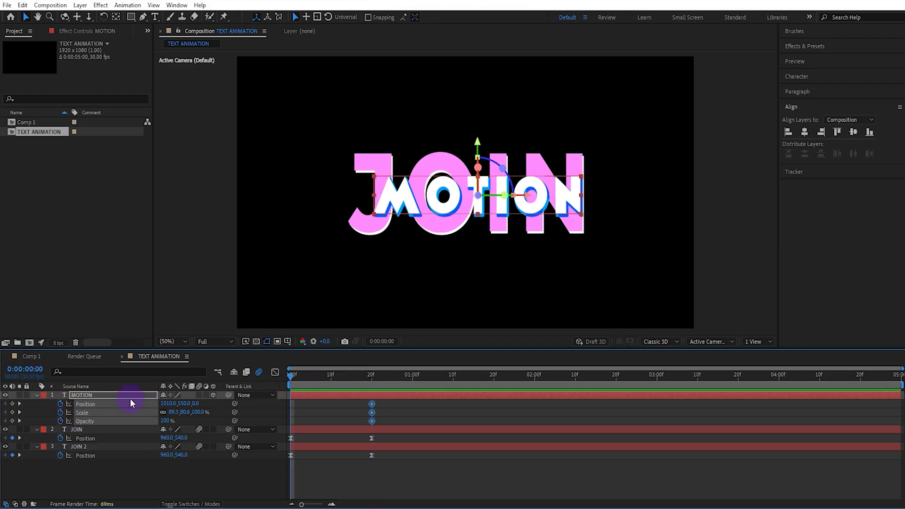
left_click_drag(127, 396, 127, 457)
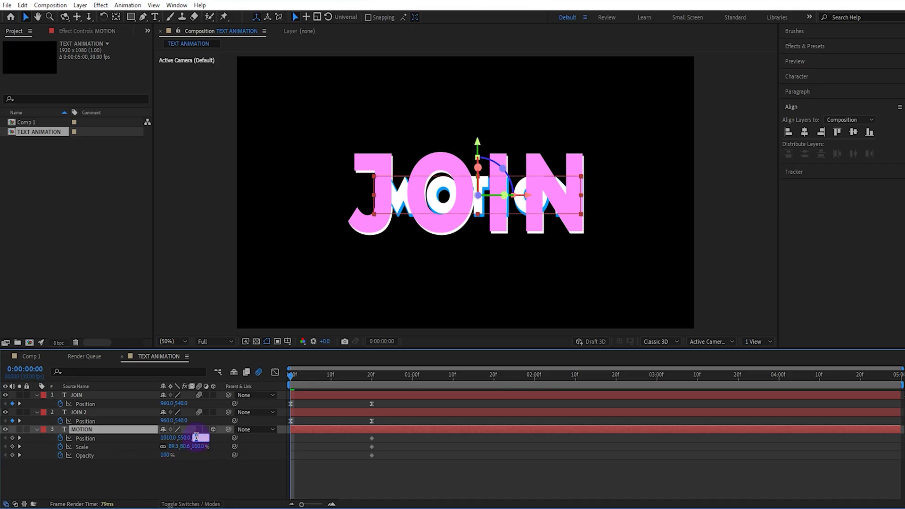
At the first frame, set MOTION's Z position to 5000, its scale to 223.3, 201.4, 250% and its opacity to 0%
type("5000")
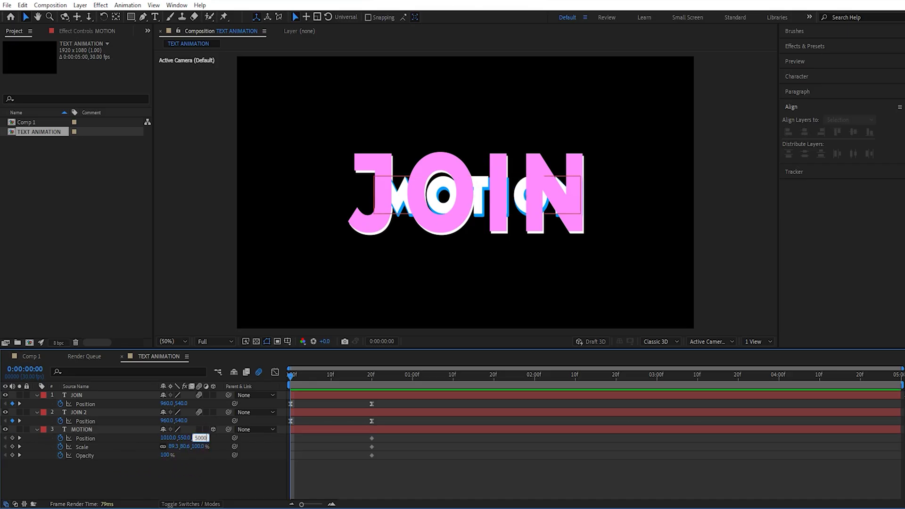
key("Return")
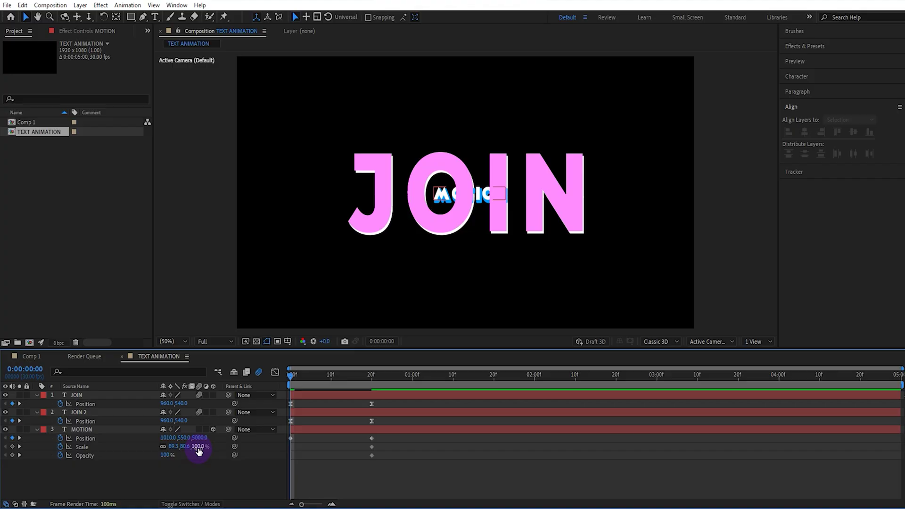
mouse_move(198, 451)
left_mouse_down()
mouse_move(288, 445)
mouse_move(203, 449)
left_mouse_up()
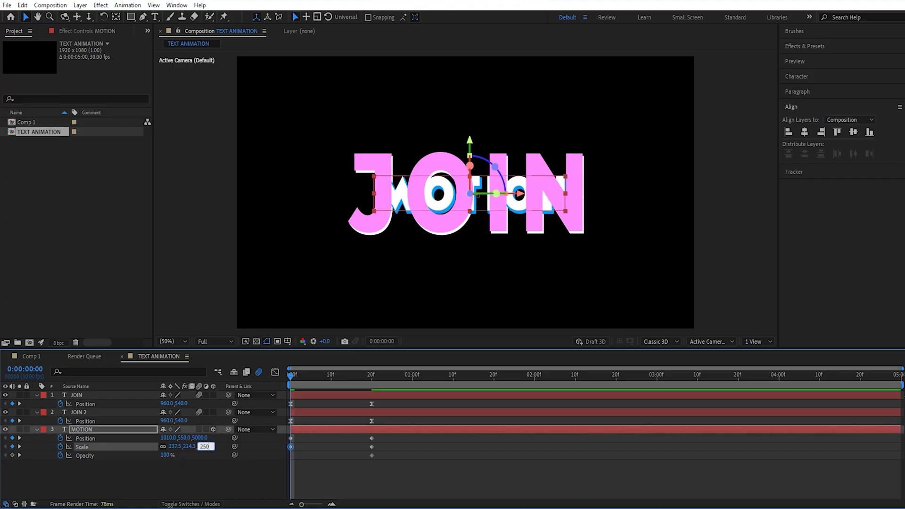
left_click(165, 453)
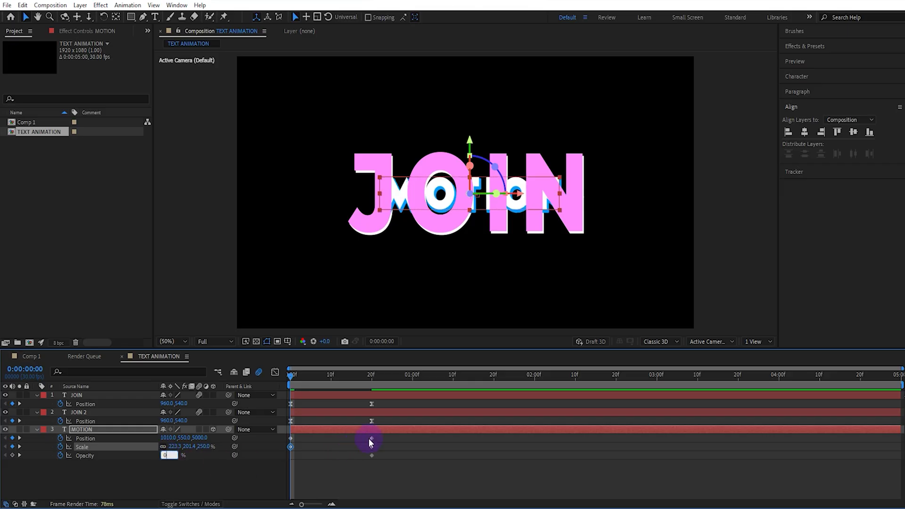
Apply Easy Ease to all MOTION keyframes and reshape their speed graph into a sharp peak around frame 9
mouse_move(383, 437)
left_mouse_down()
mouse_move(352, 457)
mouse_move(285, 462)
mouse_move(324, 455)
left_mouse_up()
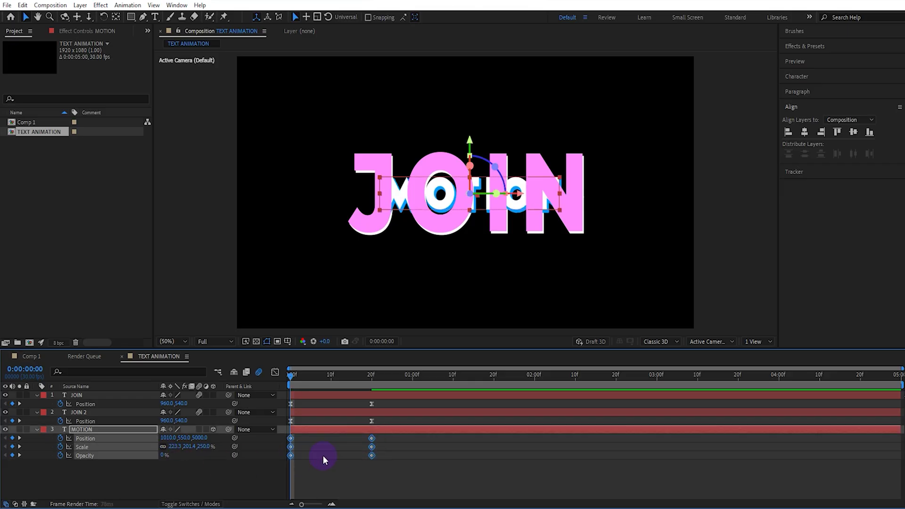
left_click(275, 372)
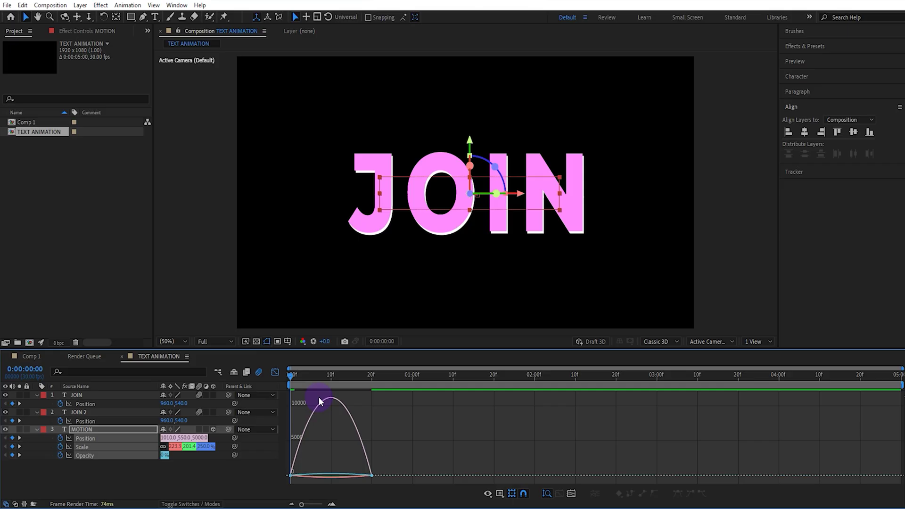
left_click_drag(304, 505, 320, 505)
left_click_drag(646, 467, 442, 475)
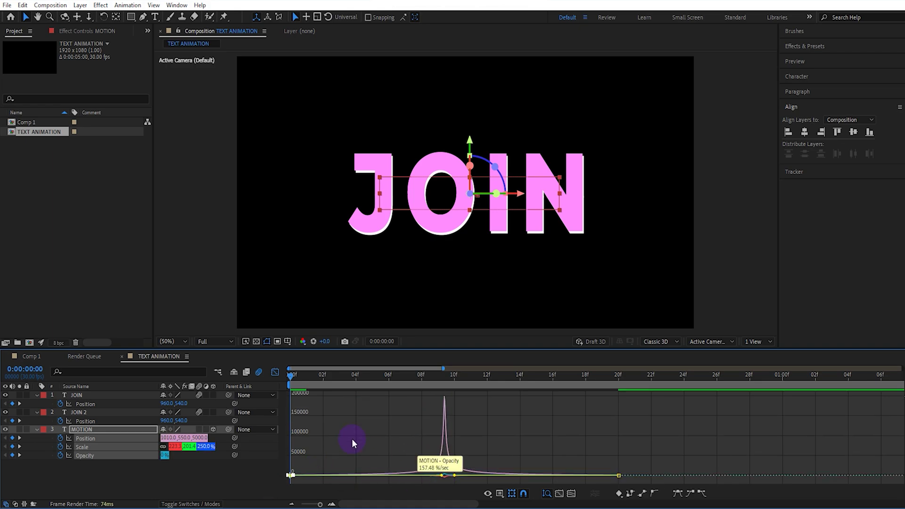
Return to the layer bar view and set the work area to end at about 0:00:02:16
left_click(275, 373)
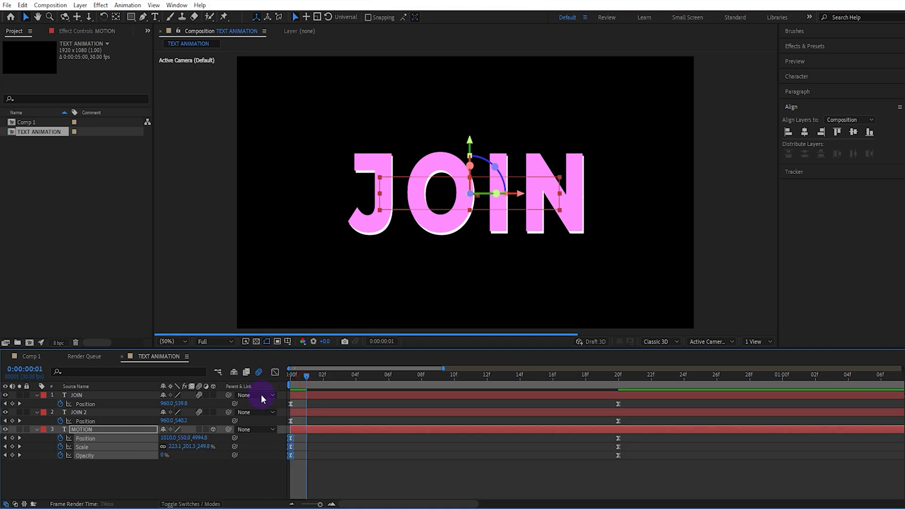
left_click_drag(442, 366, 654, 382)
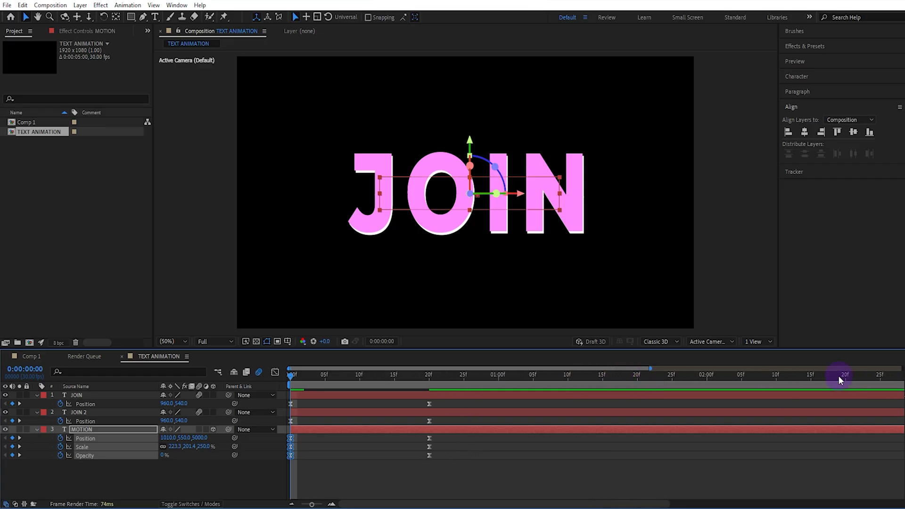
left_click(811, 375)
left_click_drag(359, 375, 254, 393)
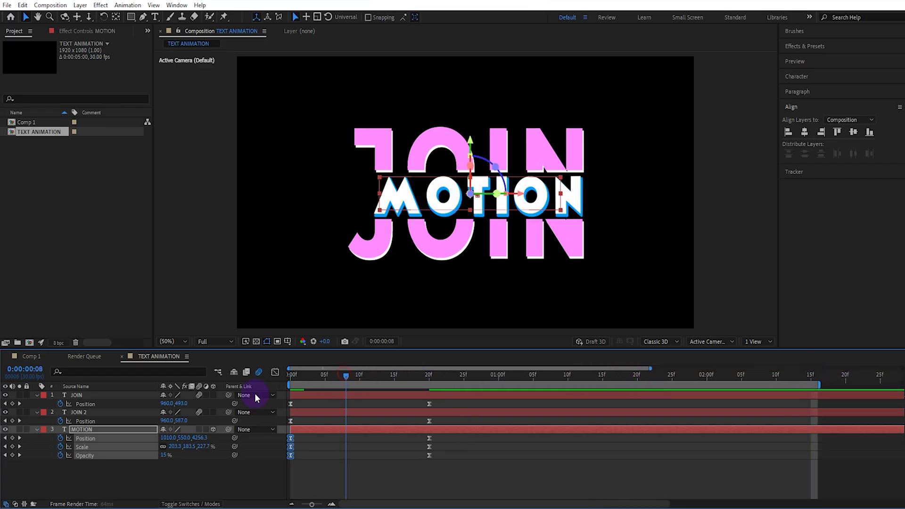
Enable motion blur on the MOTION layer and preview the animation from the first frame
key("space")
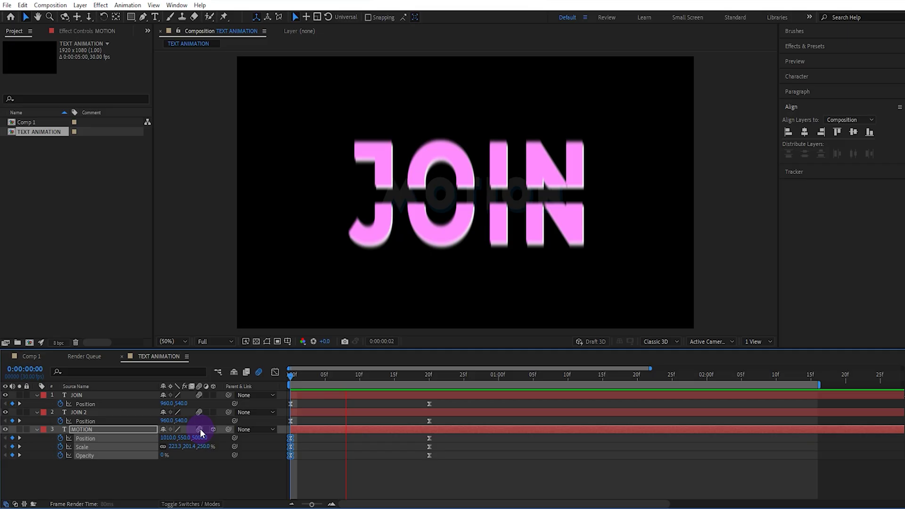
key("space")
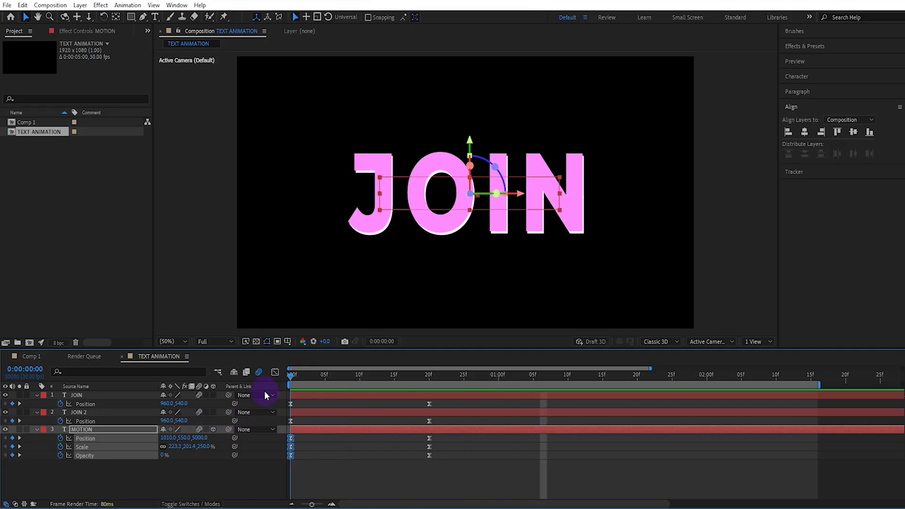
key("space")
key("space")
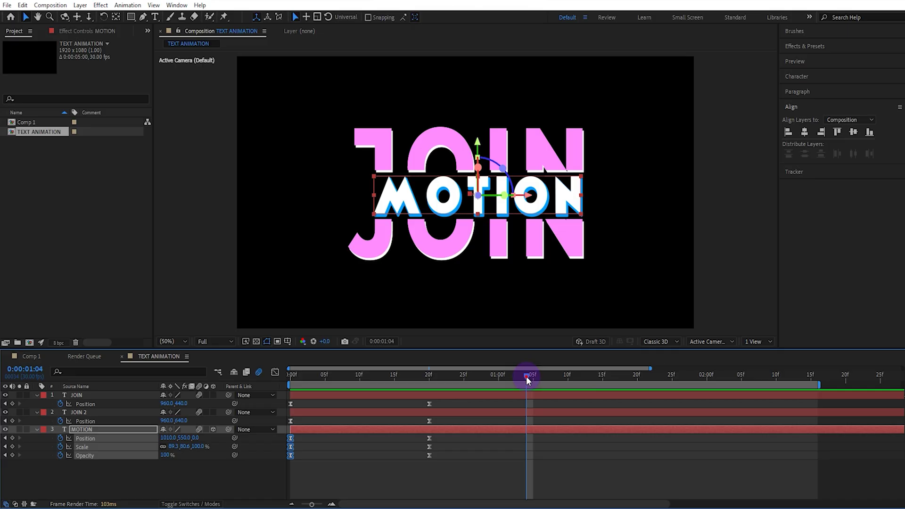
Copy the first Position keyframe of each JOIN layer and paste it on the same layer at 0:00:01:10
left_click(567, 378)
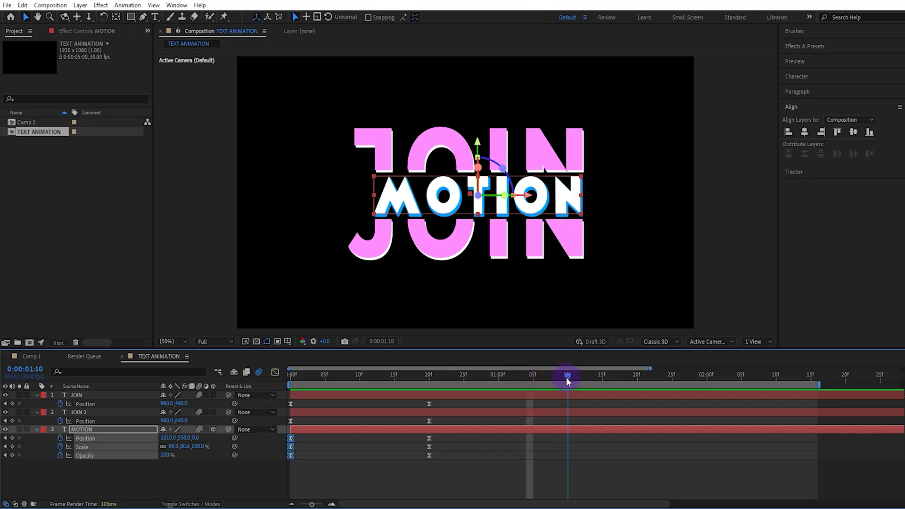
left_click(292, 421)
key("ctrl+c")
key("ctrl+v")
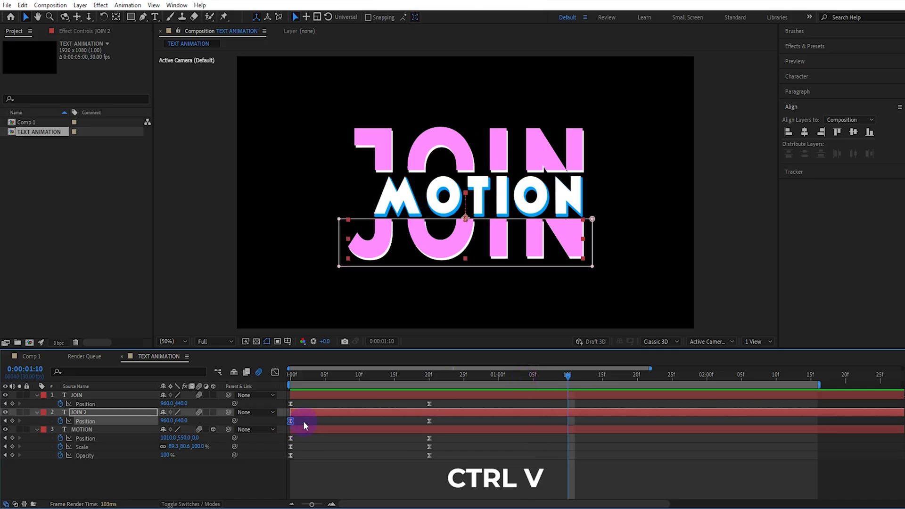
left_click(291, 404)
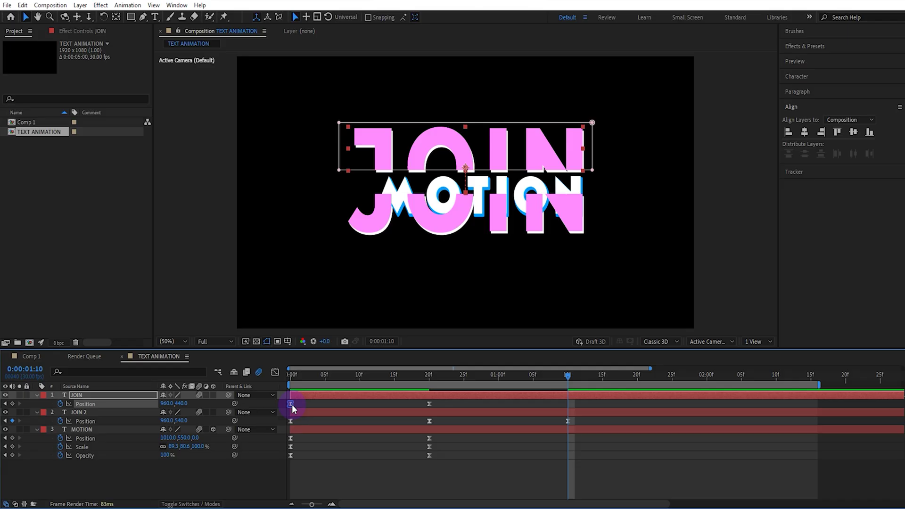
key("ctrl+c")
key("ctrl+v")
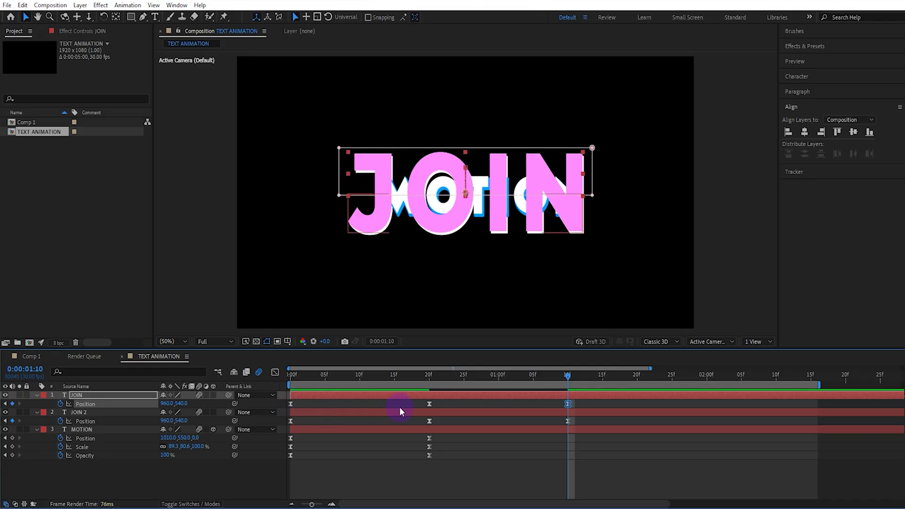
Split the MOTION layer at 0:00:00:20, move its second part above both JOIN layers, and preview from the first frame
left_click_drag(434, 377, 428, 380)
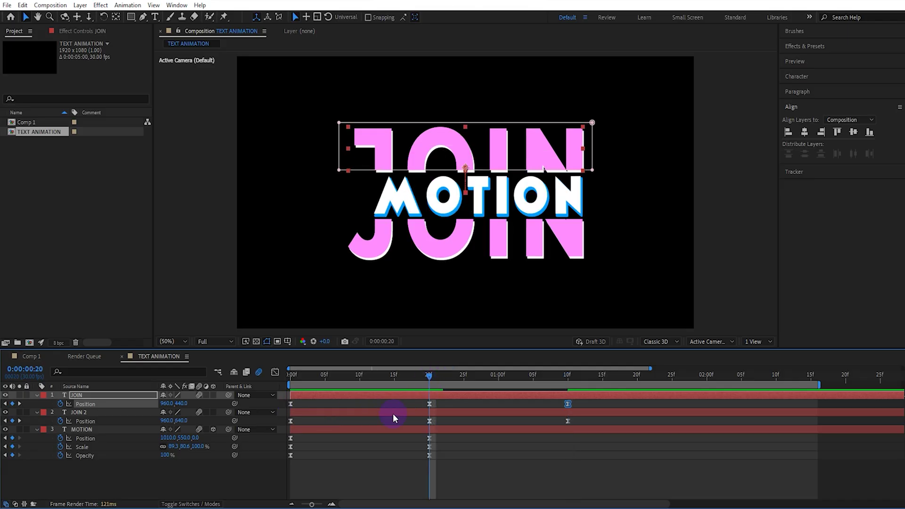
left_click(131, 428)
key("ctrl+shift+d")
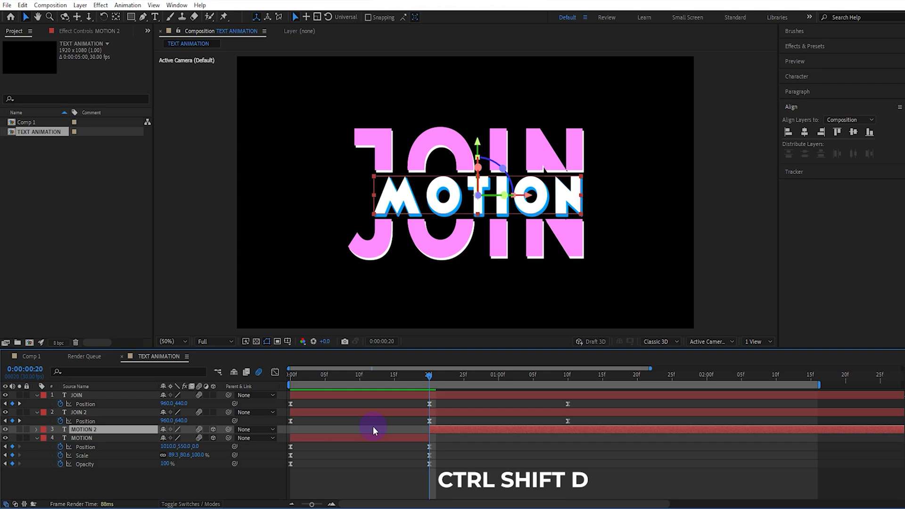
left_click_drag(107, 428, 112, 391)
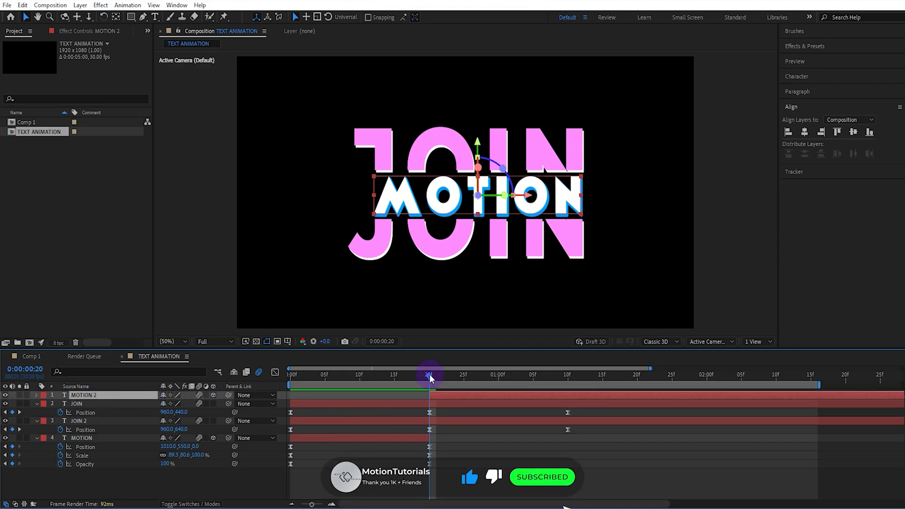
left_click_drag(429, 374, 244, 417)
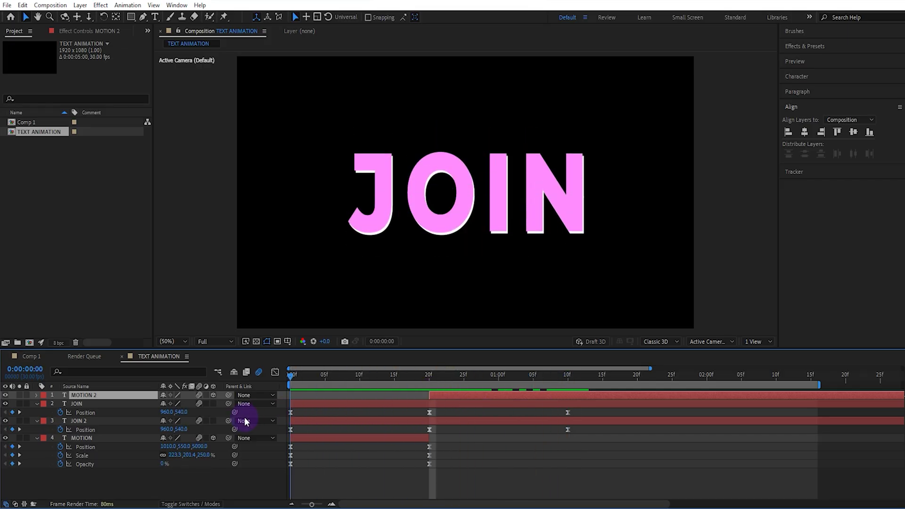
key("space")
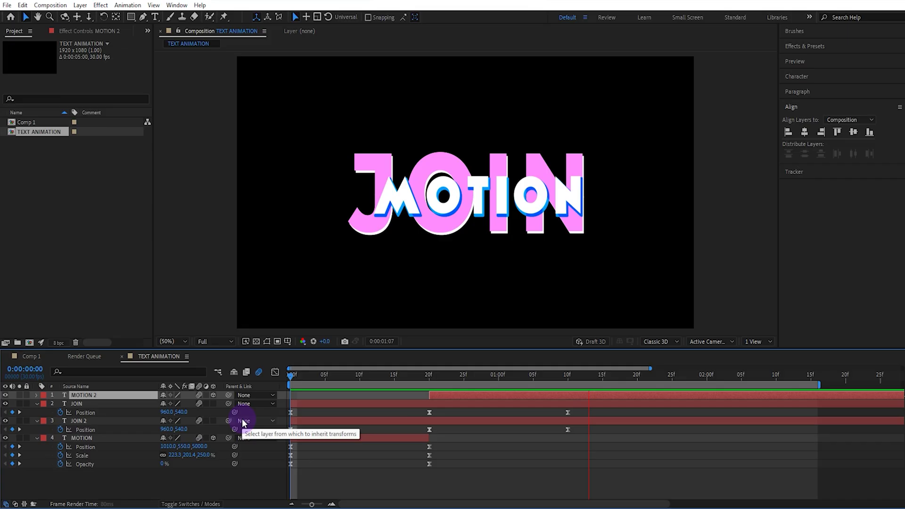